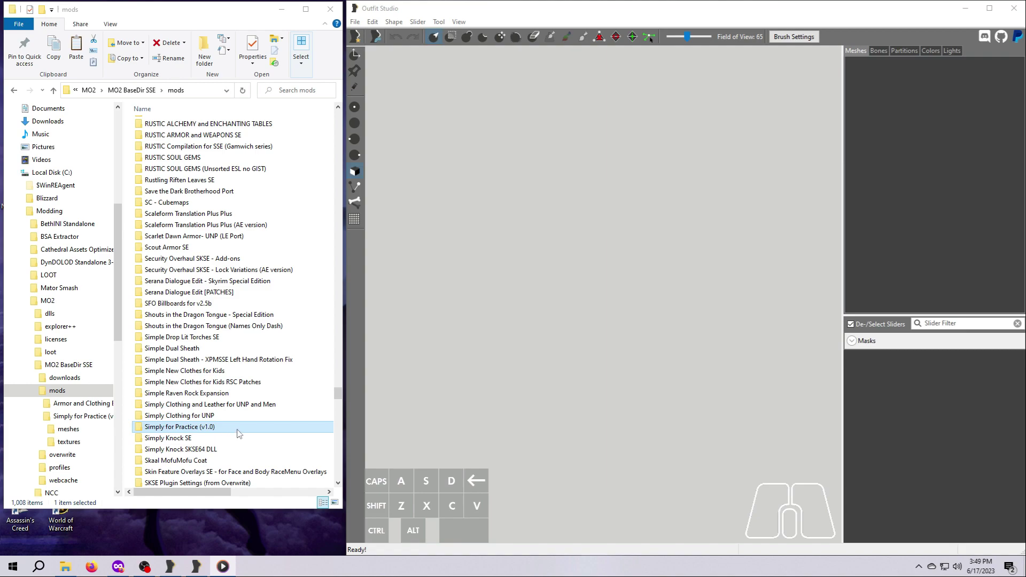
- Pin the Simply for Practice (v1.0) mod folder to Quick access
click(389, 402)
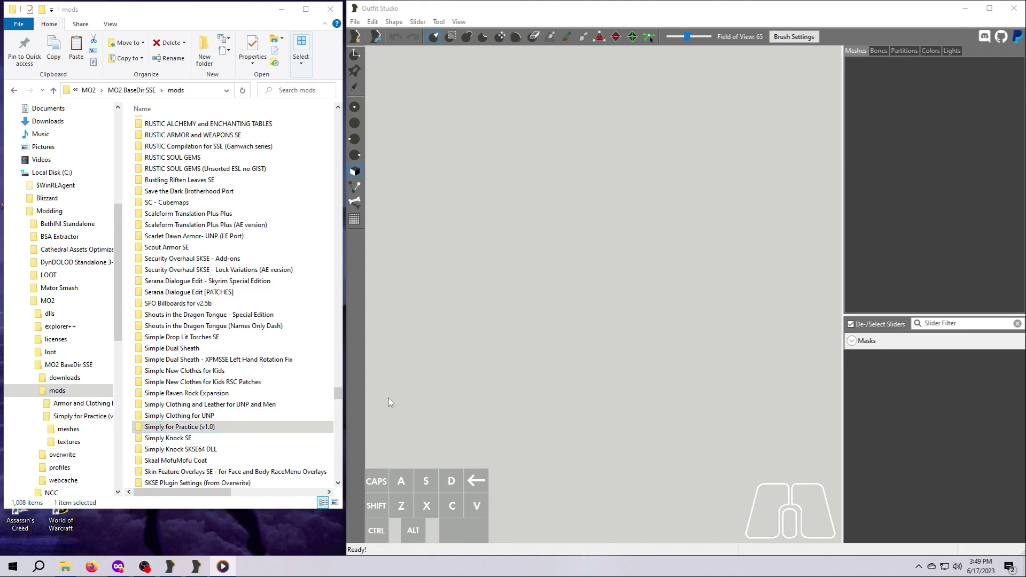
click(225, 431)
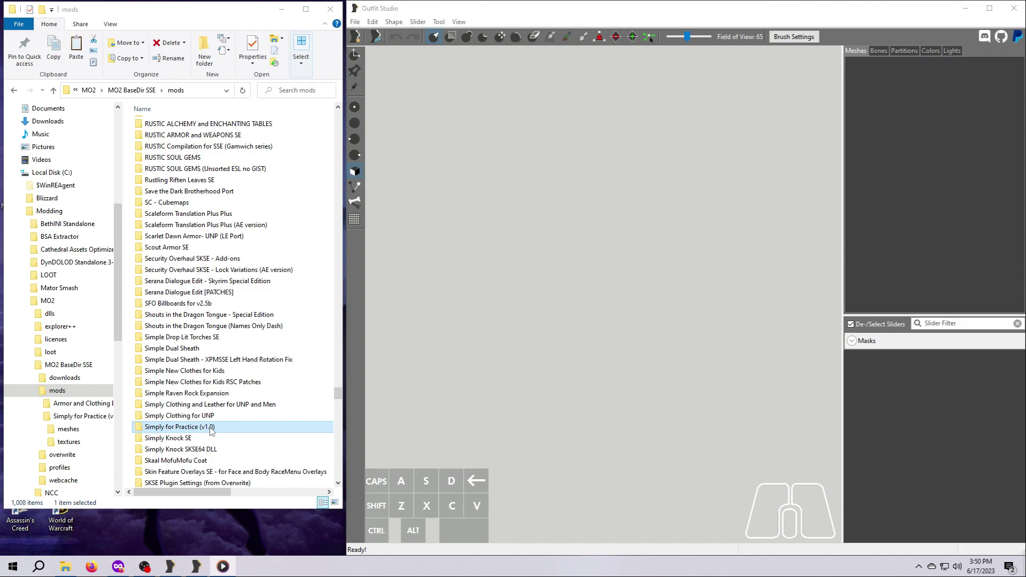
right_click(211, 431)
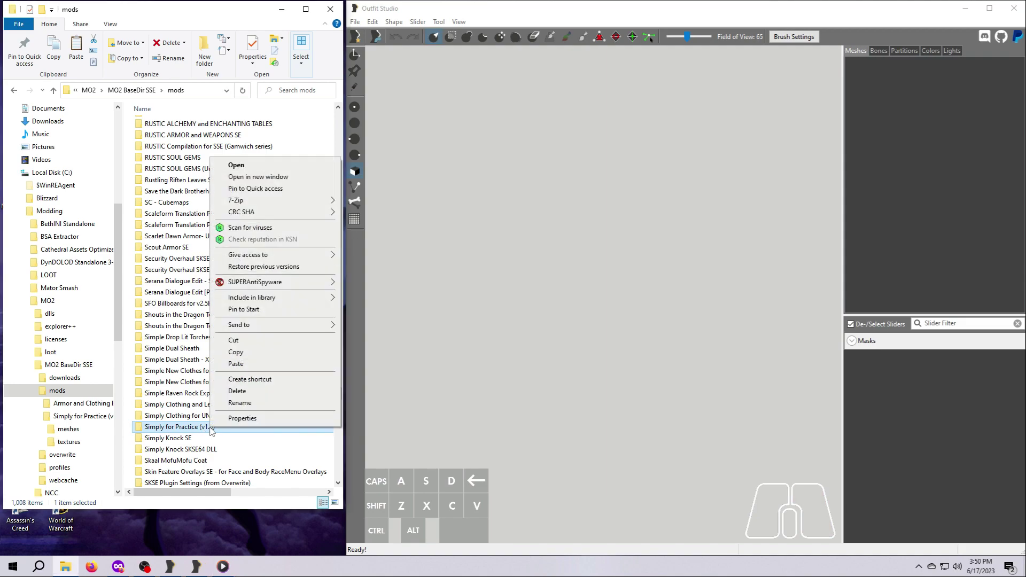
click(259, 191)
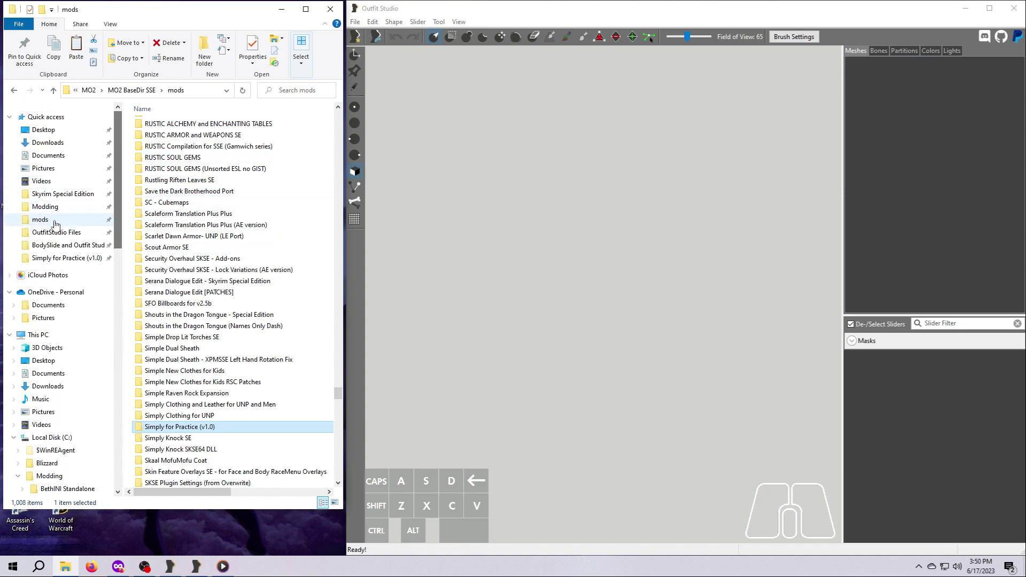
- From Quick access, go into the mod's meshes\clothes\archmage\f folder holding the robe NIFs
click(59, 259)
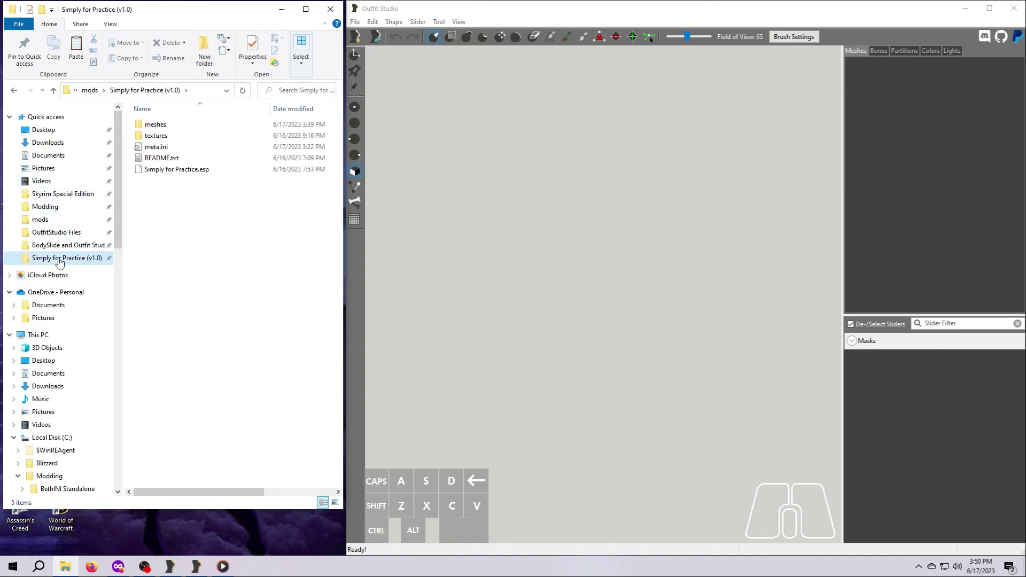
double_click(155, 124)
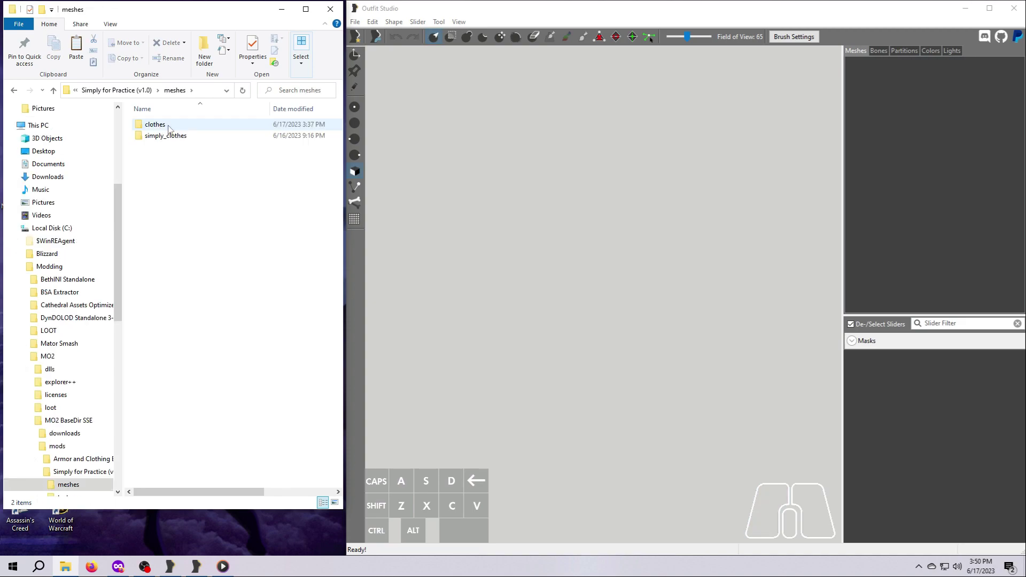
double_click(168, 126)
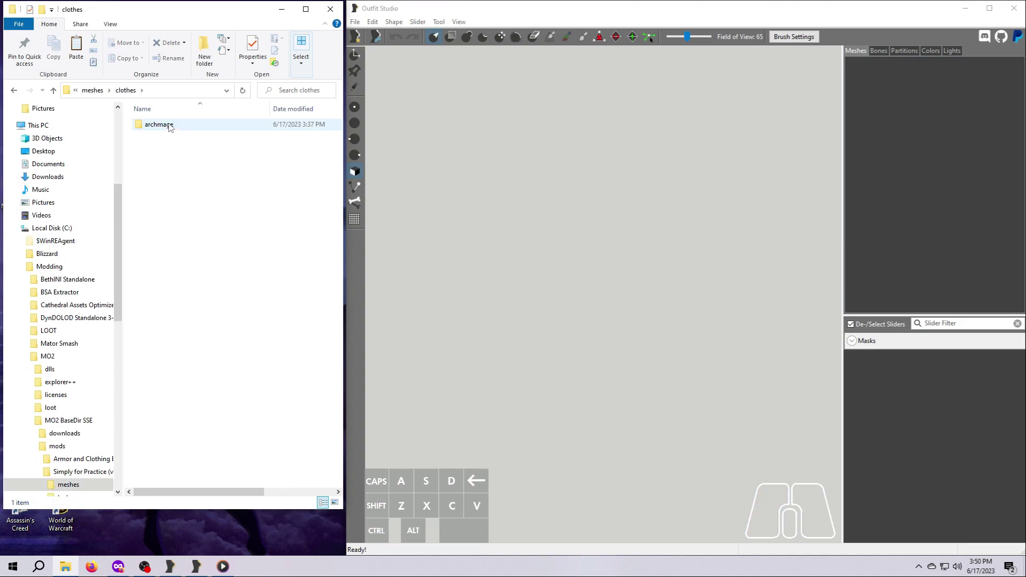
double_click(169, 127)
double_click(169, 126)
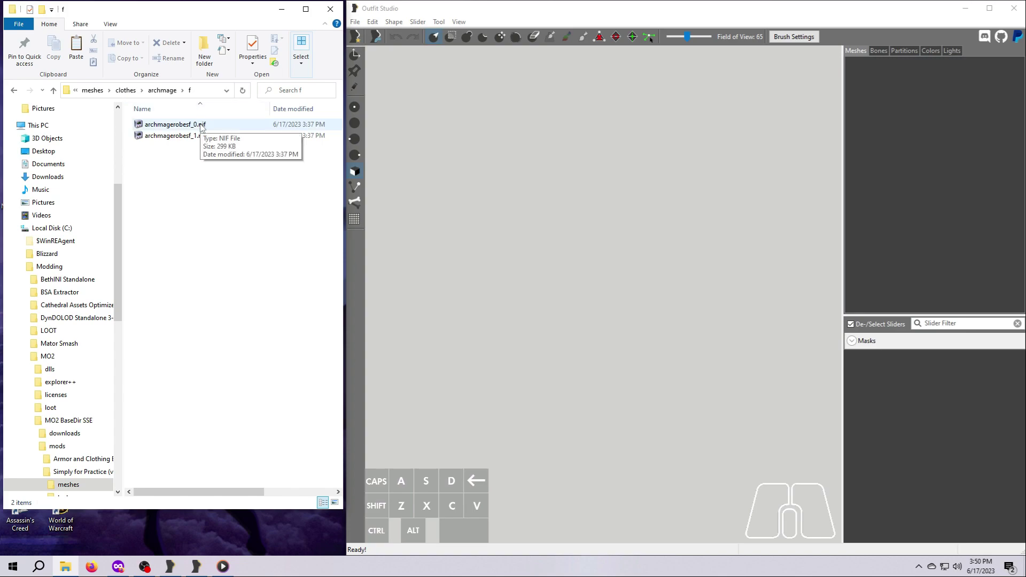
- Drag archmagerobesf_0.nif into Outfit Studio, then orbit, zoom and pan to inspect the robe
click(182, 127)
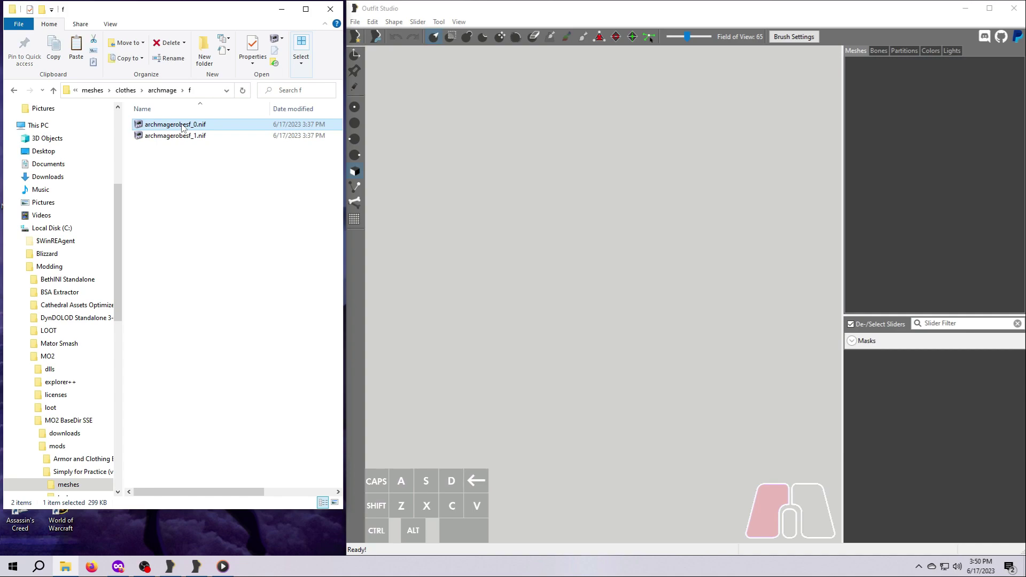
drag(182, 127, 540, 260)
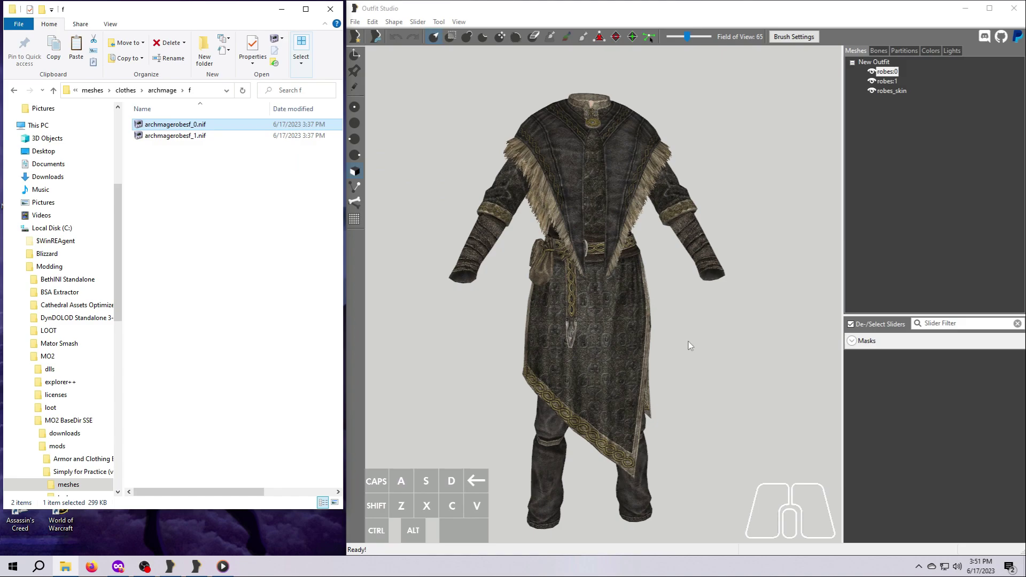
mouse_move(690, 345)
right_down()
mouse_move(515, 342)
mouse_move(683, 338)
right_up()
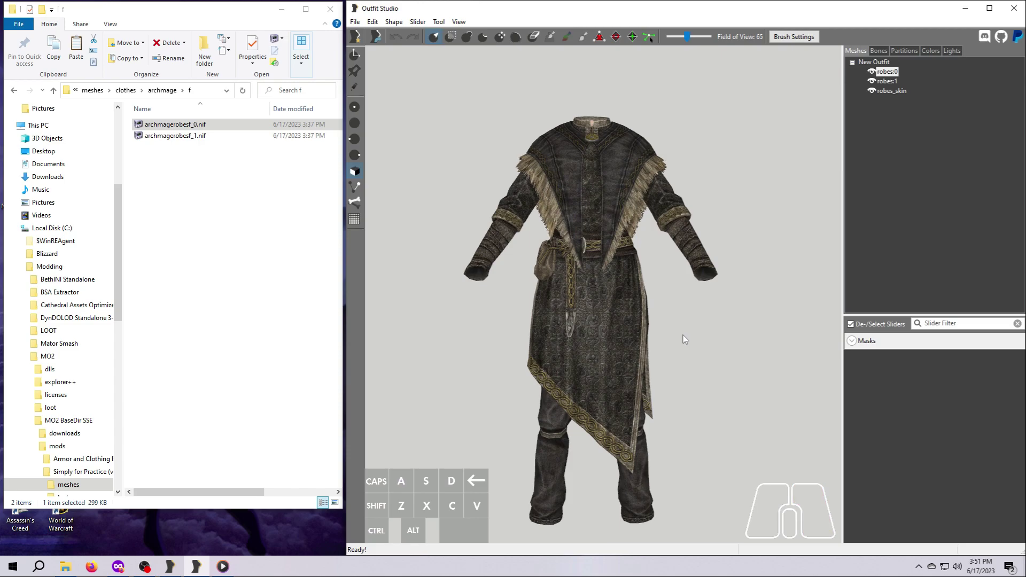
scroll(644, 336, up, 3)
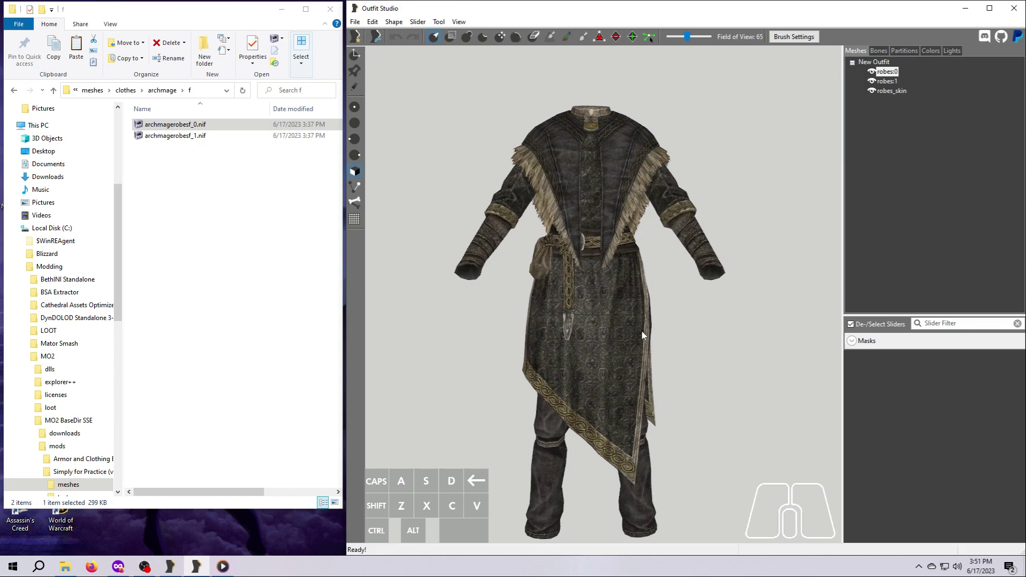
middle_drag(622, 327, 620, 292)
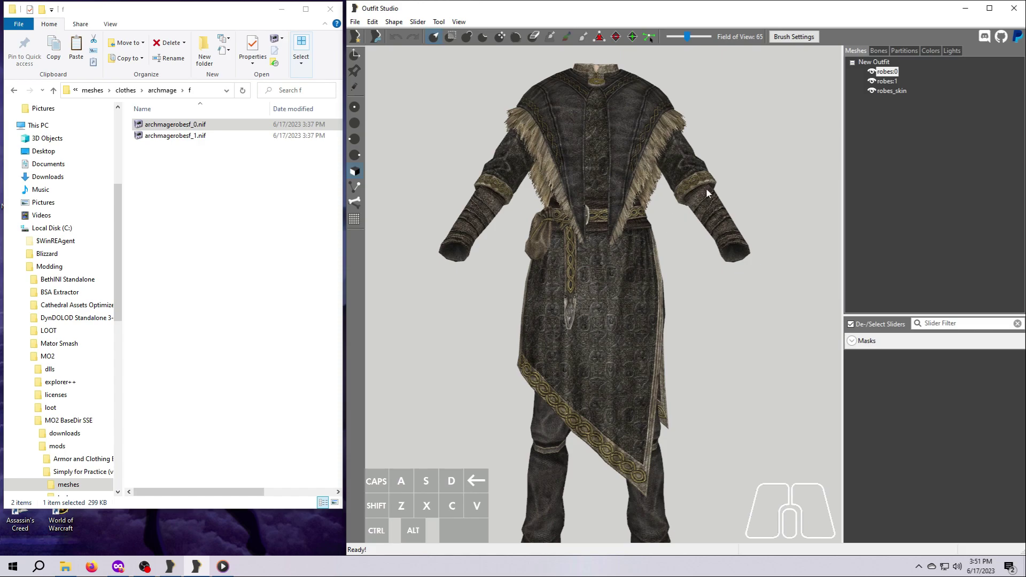
- Delete the robes:1 fur trim shape and confirm, leaving robes:0 and robes_skin
click(355, 89)
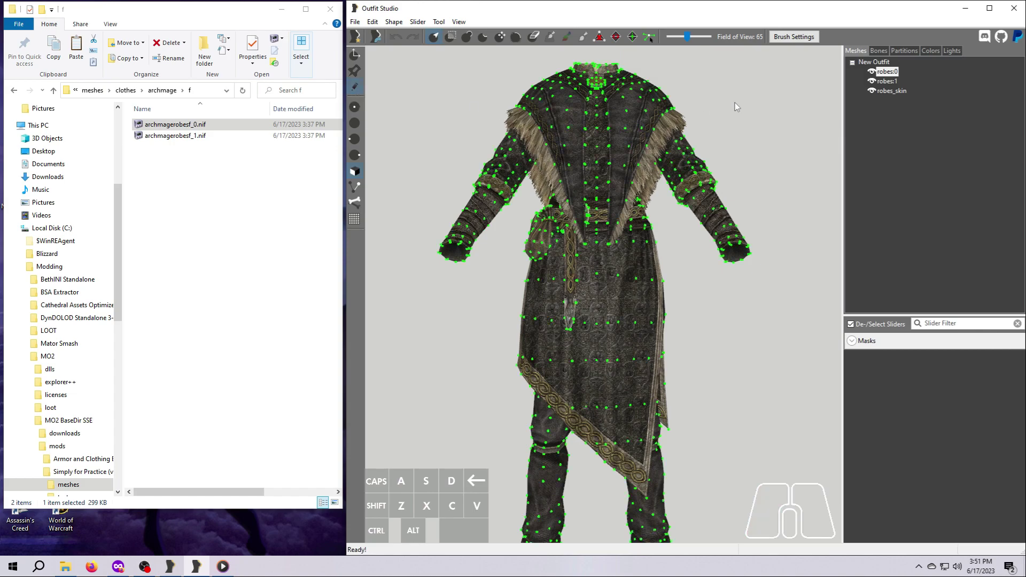
click(885, 82)
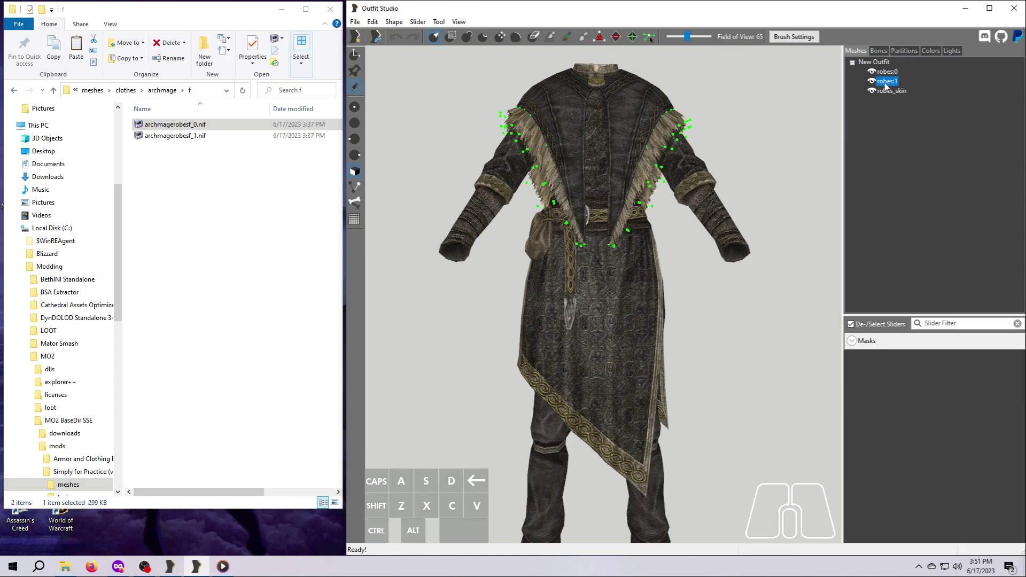
right_click(886, 85)
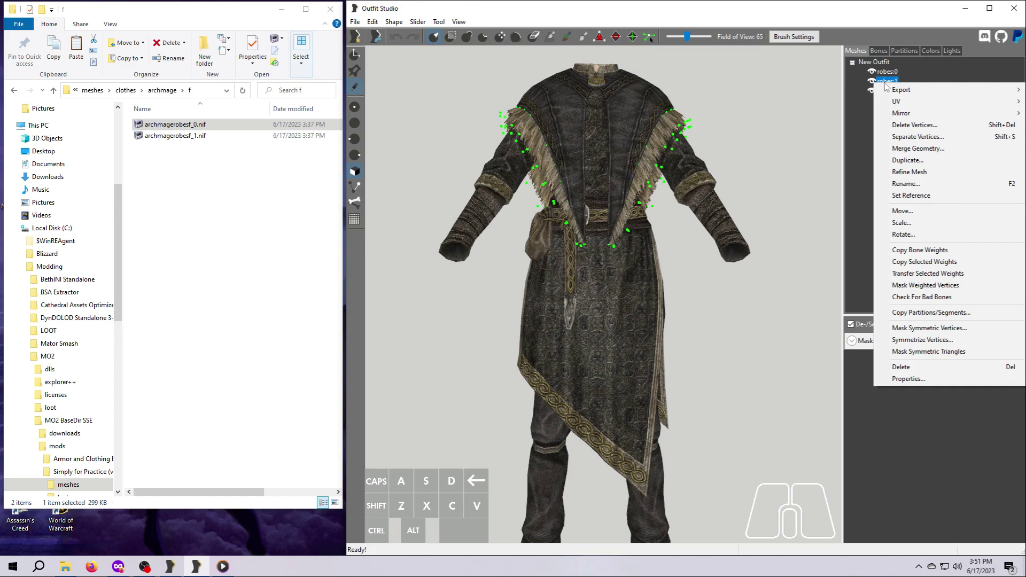
click(905, 368)
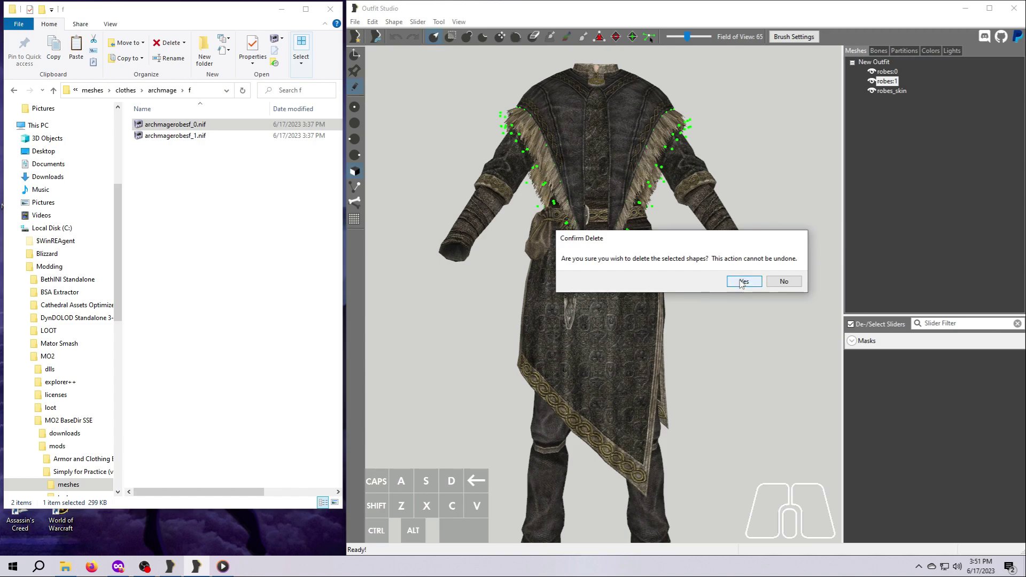
click(743, 282)
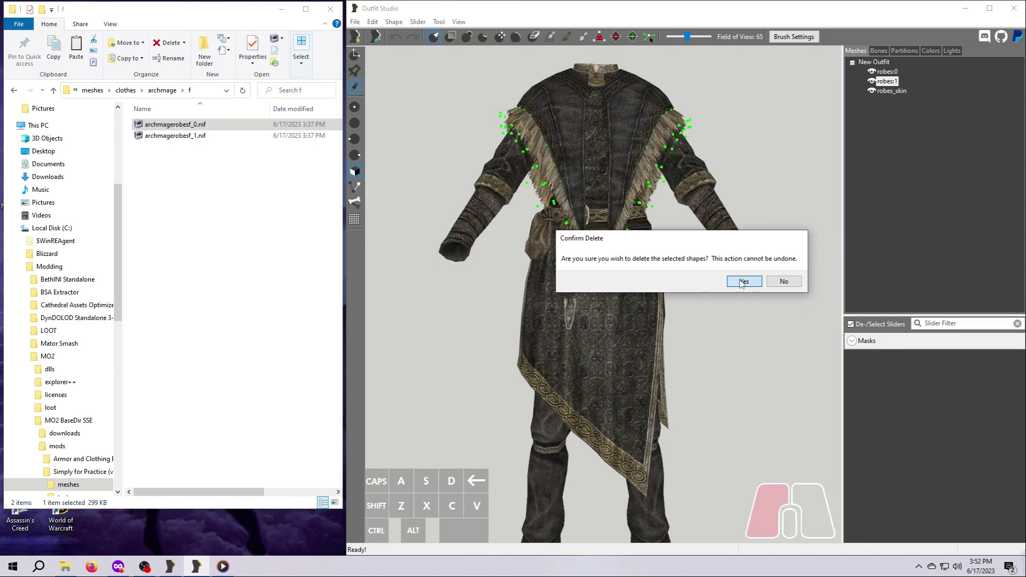
click(743, 282)
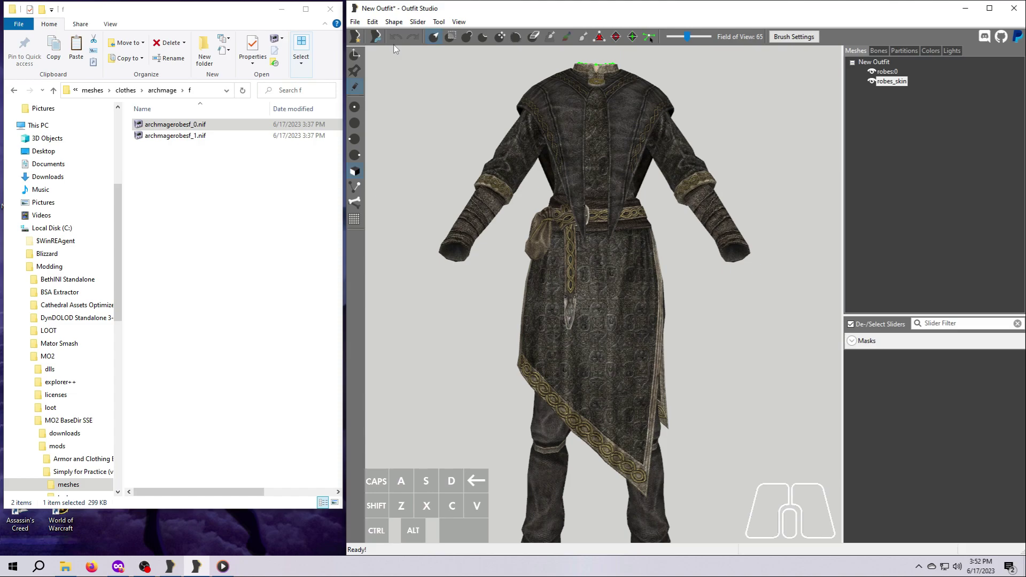
click(170, 126)
drag(170, 126, 457, 301)
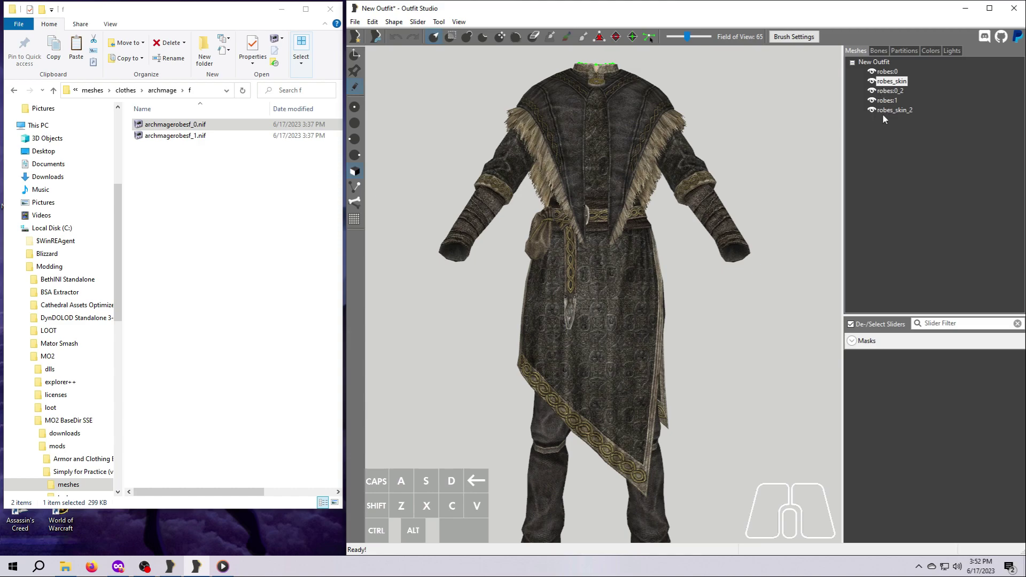
key(Delete)
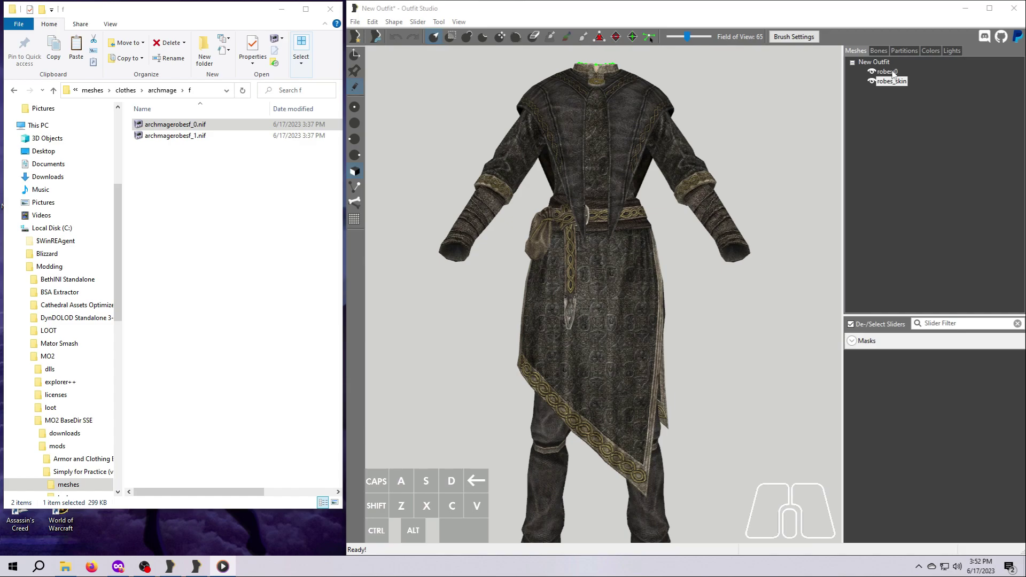
click(889, 72)
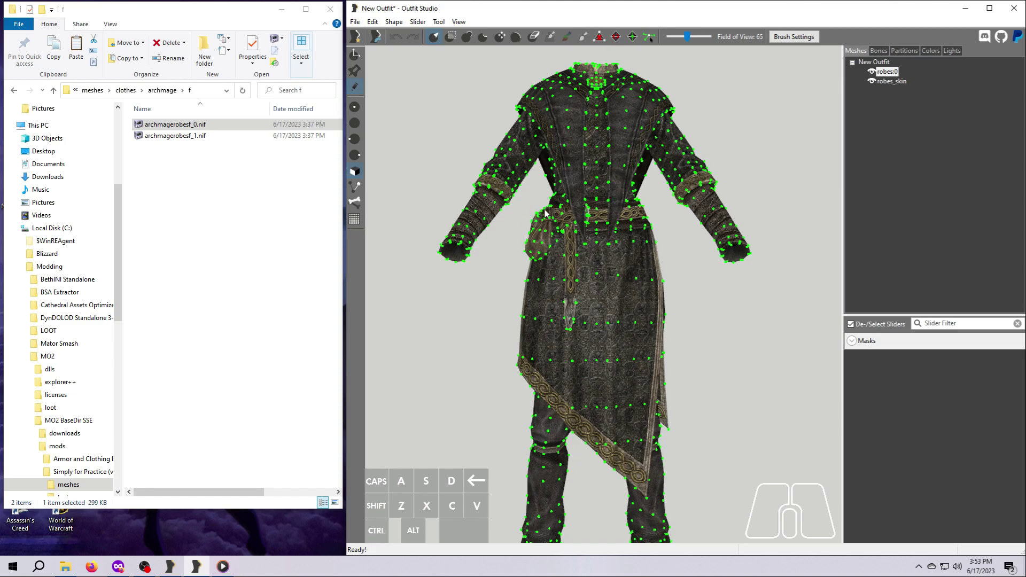
- In mask mode, paint a mask over the belt pouch and across the robe front
click(452, 41)
click(889, 73)
scroll(535, 326, up, 3)
right_drag(486, 366, 582, 234)
click(558, 231)
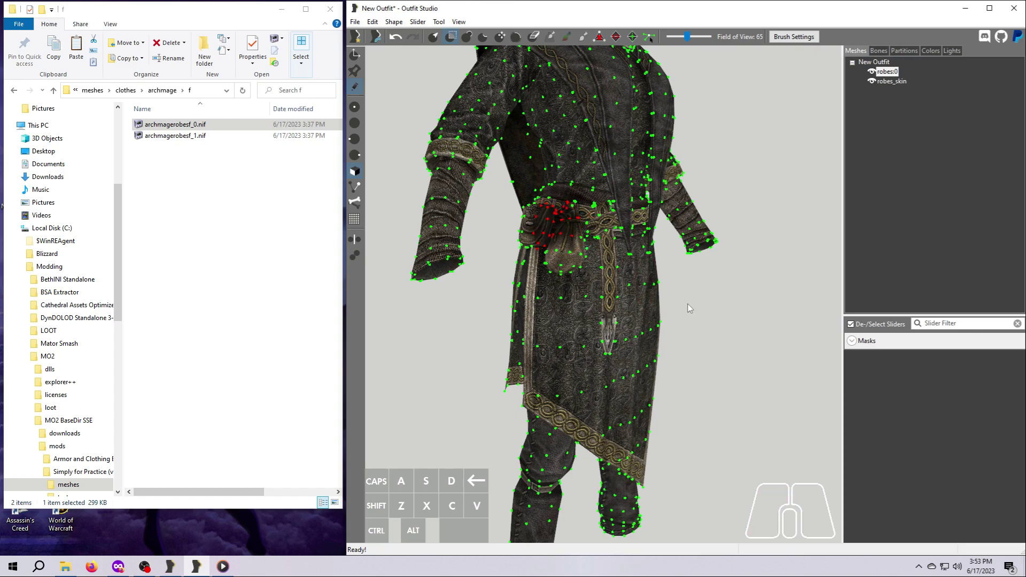
key(d)
key(d)
key(d)
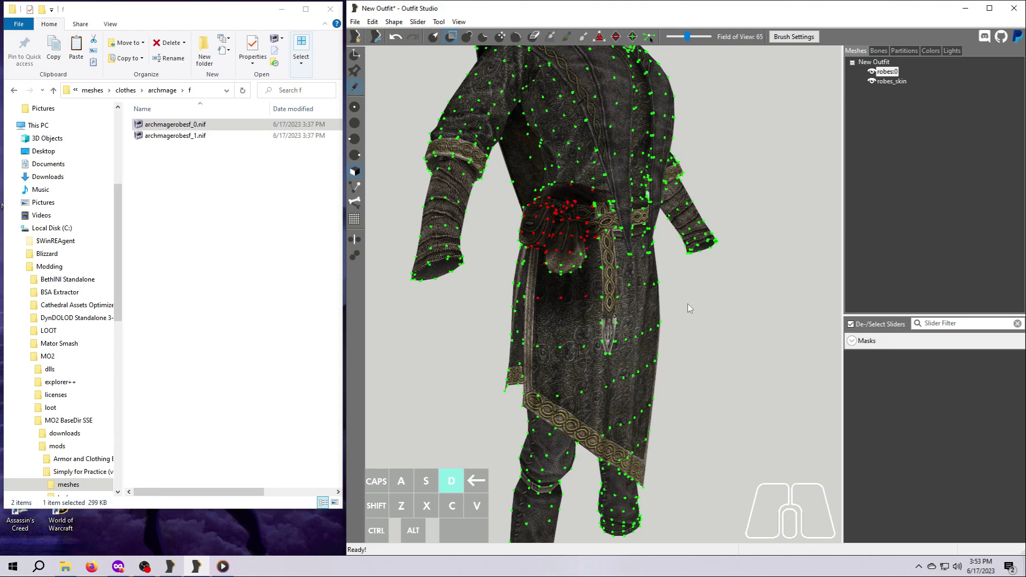
key(d)
key(d)
key(d)
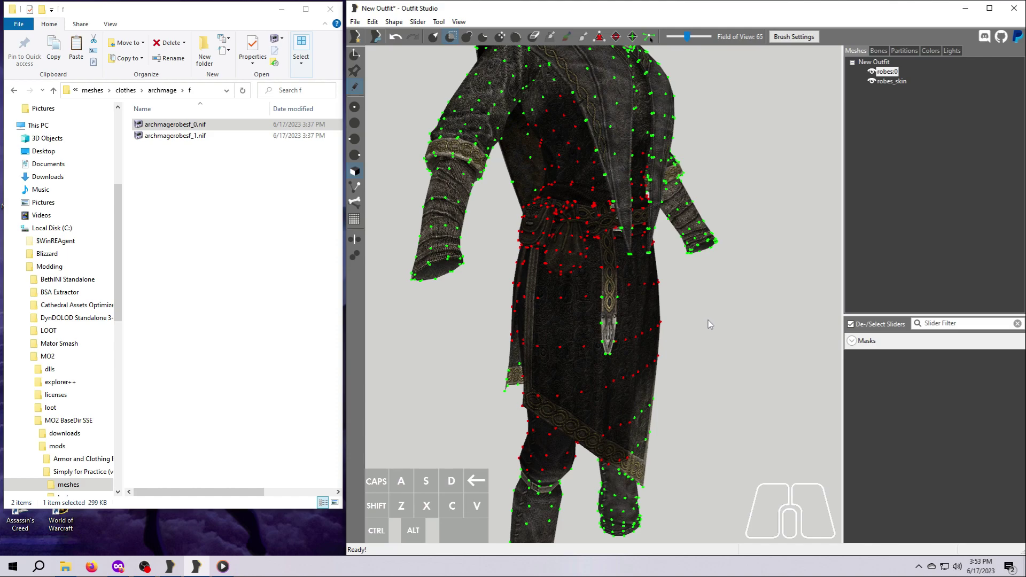
- Unmask the lower robe near the left hip with Mask Less so only the pouch stays masked
right_drag(710, 325, 691, 319)
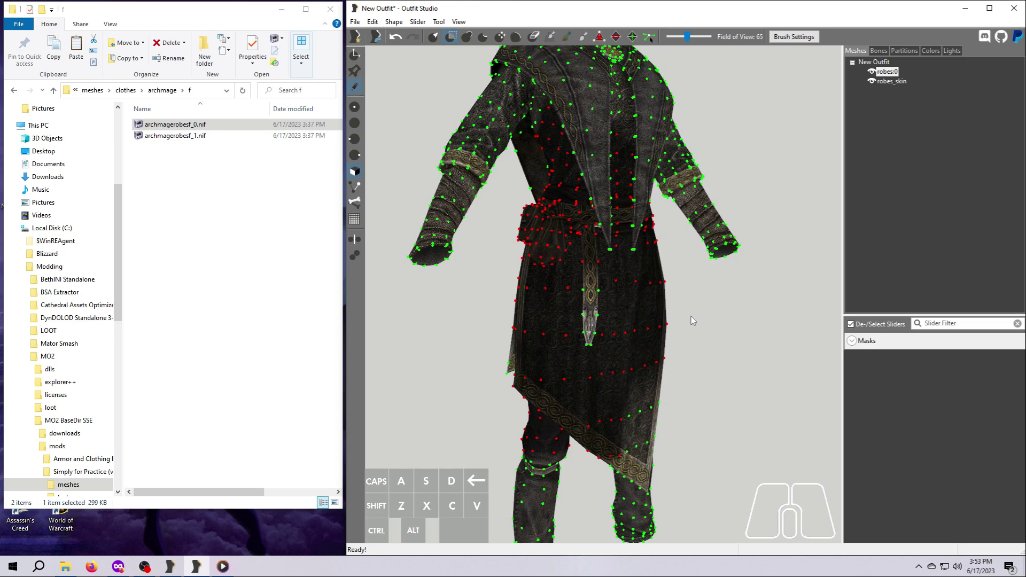
key(a)
key(a)
key(a)
key(a)
key(a)
key(a)
key(a)
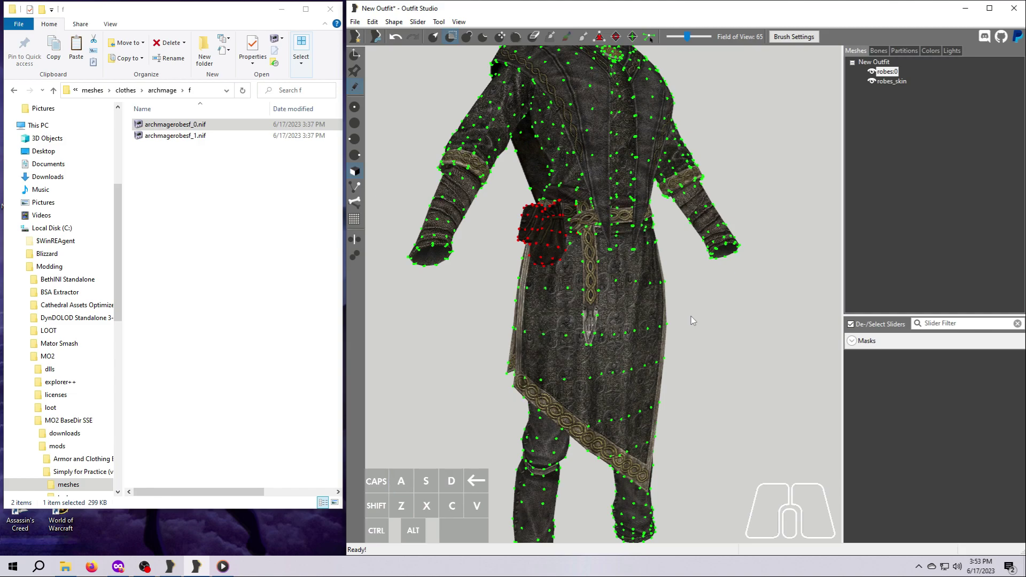
key(a)
mouse_move(691, 316)
right_down()
mouse_move(736, 320)
mouse_move(677, 322)
right_up()
scroll(675, 318, down, 2)
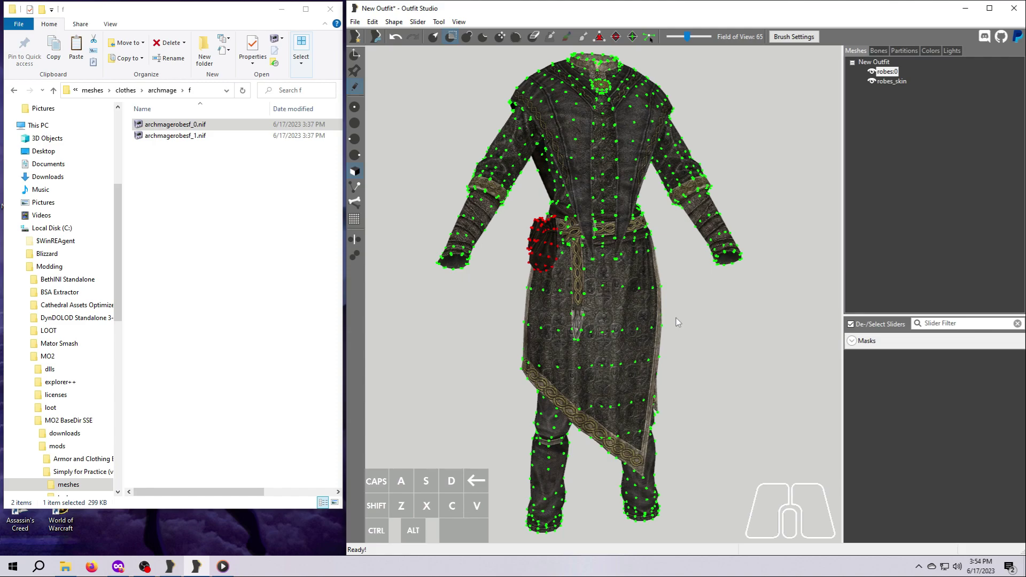
- Repaint the pouch mask, flood-fill the connected mesh, and invert so only the left-hip pouch is masked
key(ctrl+z)
drag(536, 231, 542, 243)
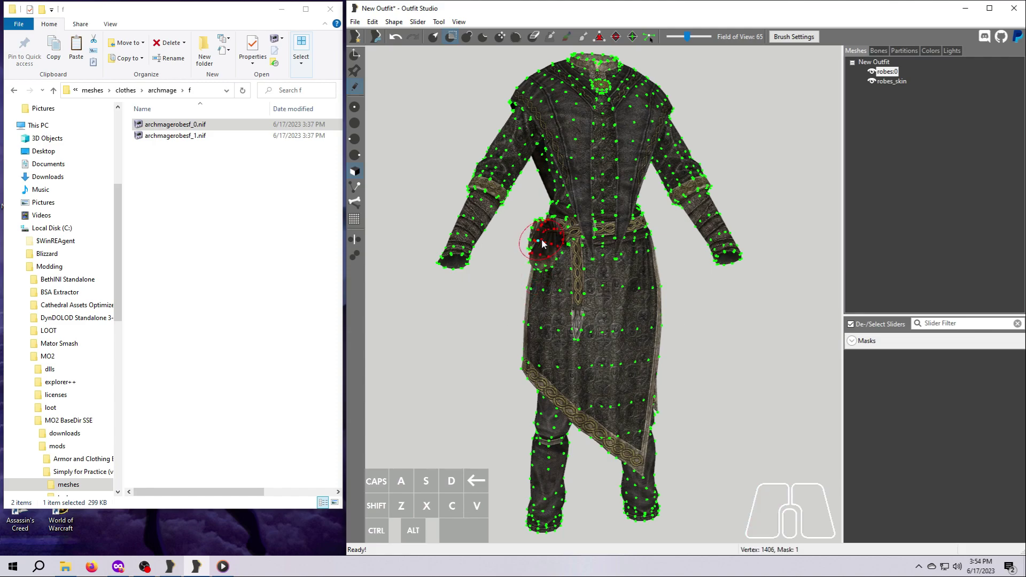
double_click(542, 241)
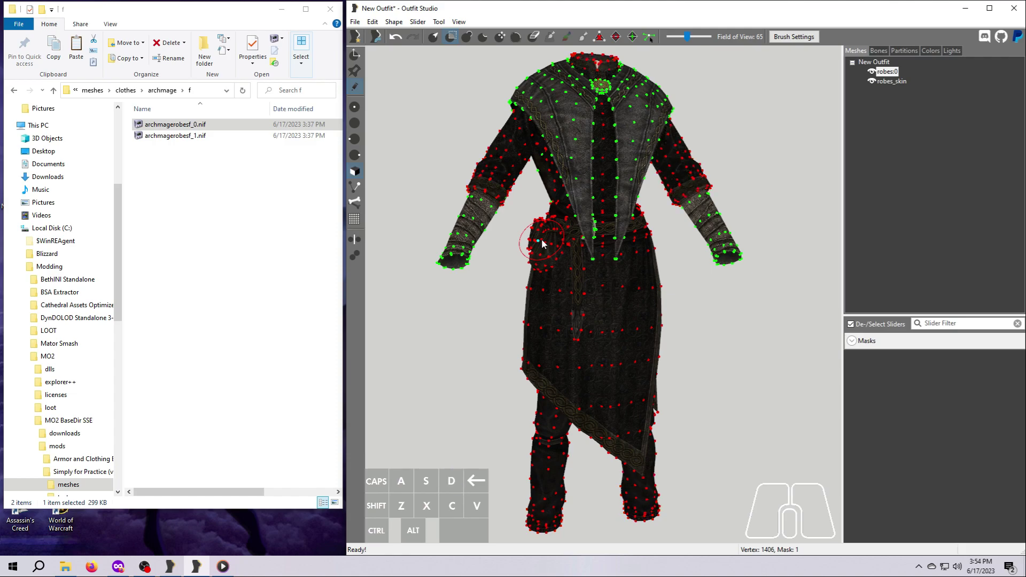
key(d)
key(a)
key(a)
key(ctrl+i)
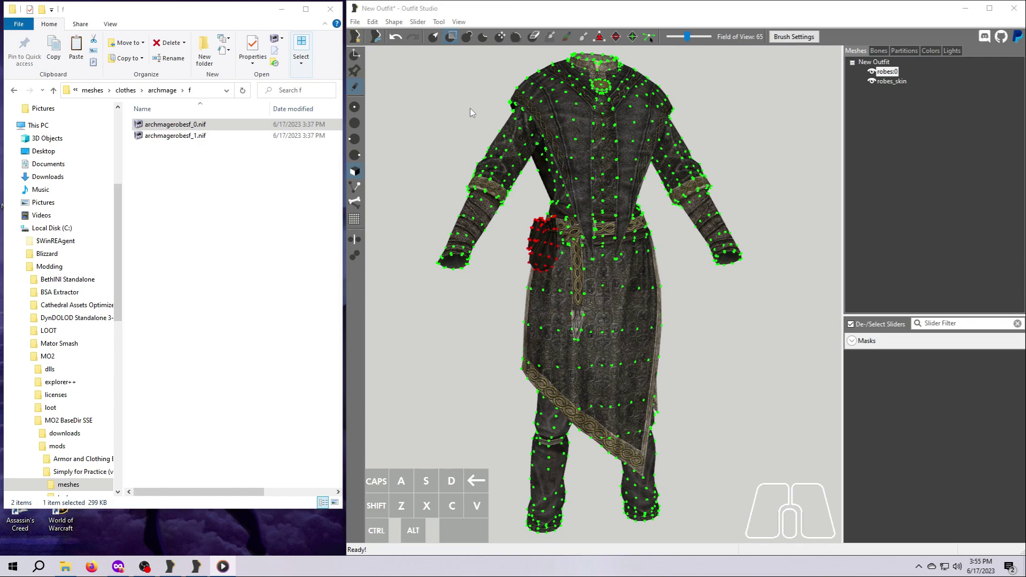
- Use Tool > Invert Mask so all of robes:0 is masked except the pouch
click(439, 22)
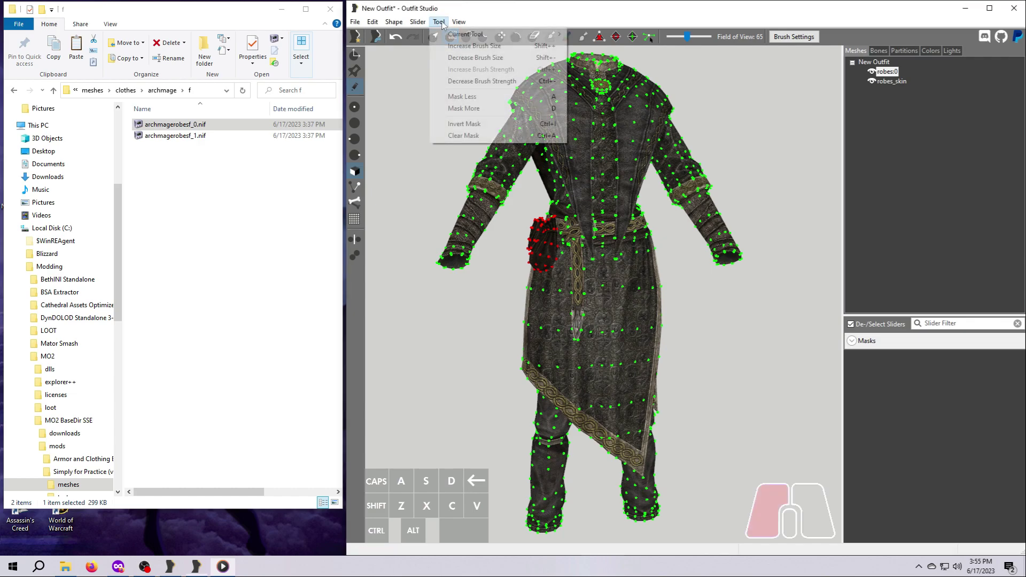
click(457, 126)
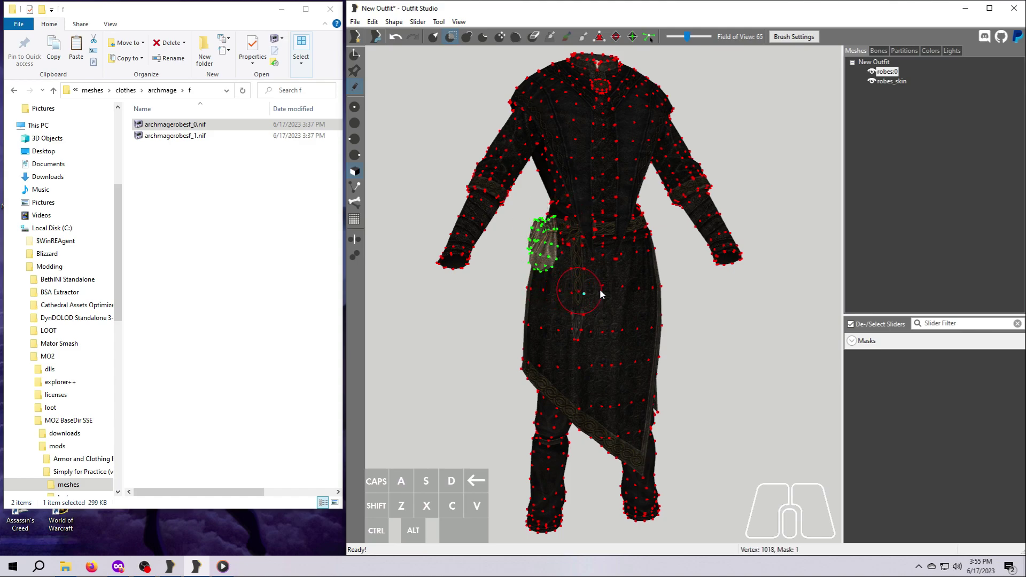
- Delete the unmasked pouch vertices, check the result with undo and redo, and view the robe's back
click(394, 22)
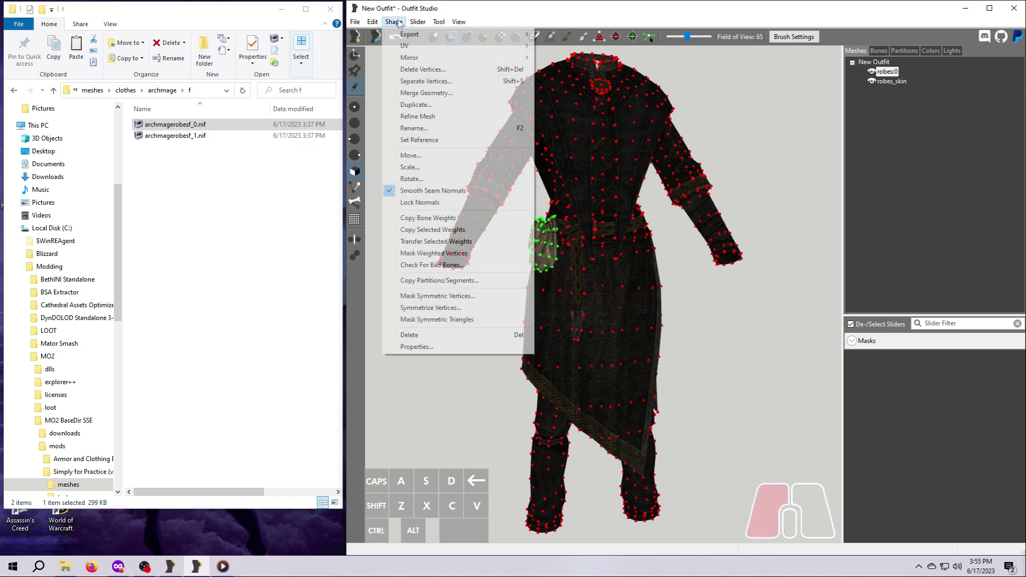
click(420, 72)
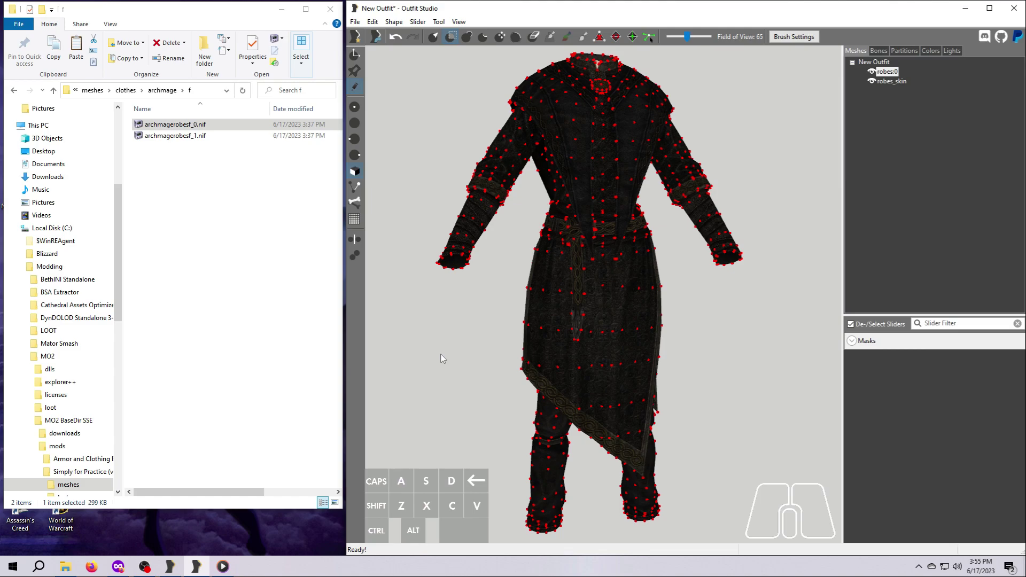
click(396, 39)
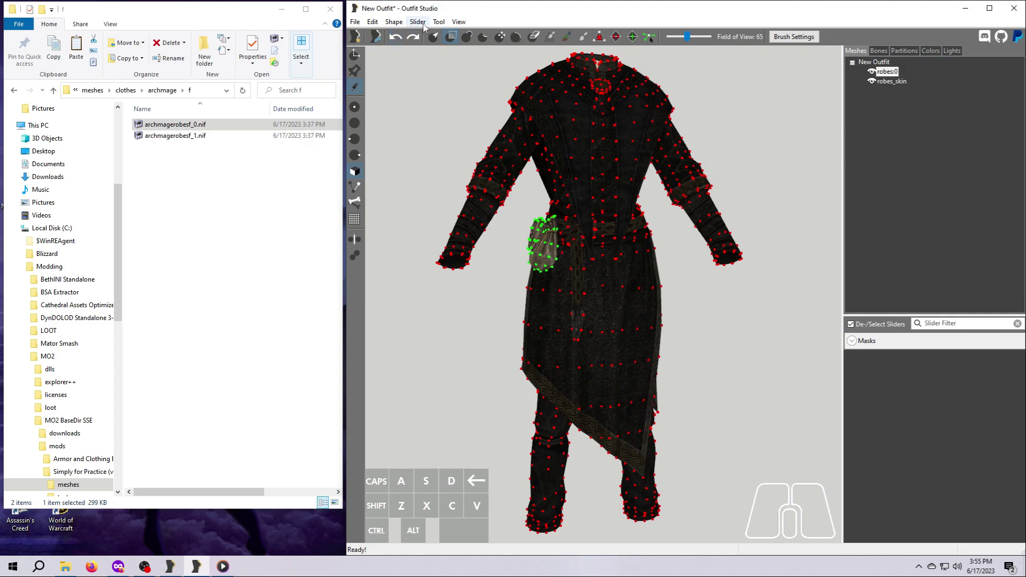
click(415, 37)
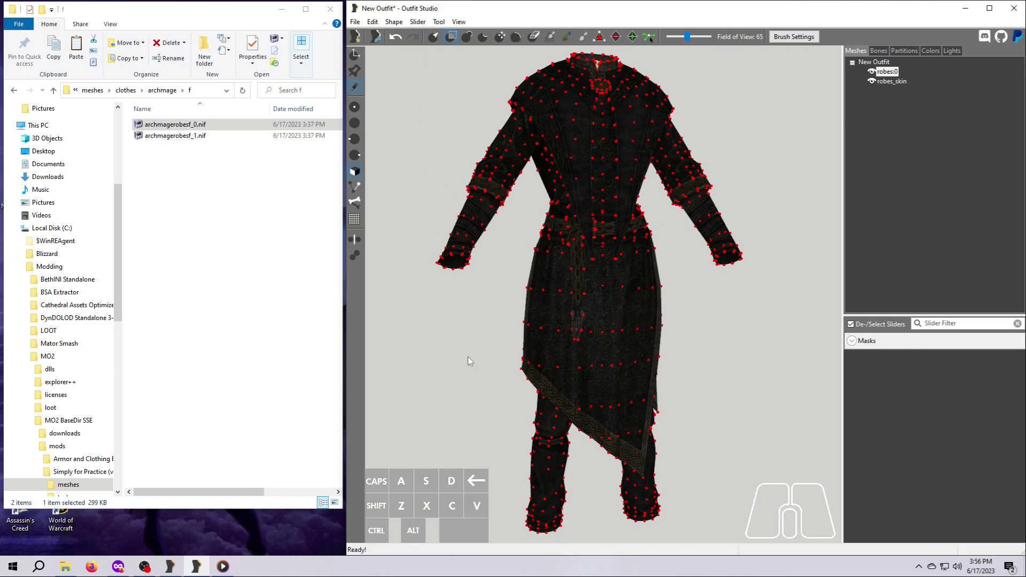
mouse_move(470, 358)
right_down()
mouse_move(618, 353)
mouse_move(447, 355)
mouse_move(456, 361)
right_up()
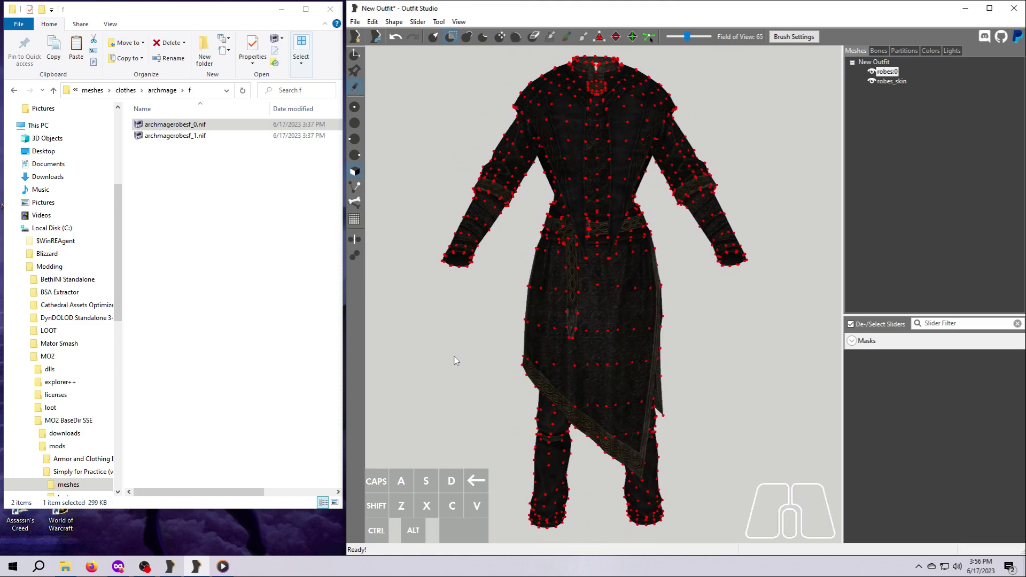
- Clear the mask from the robe and select both robes:0 and robes_skin in the Meshes list
click(440, 22)
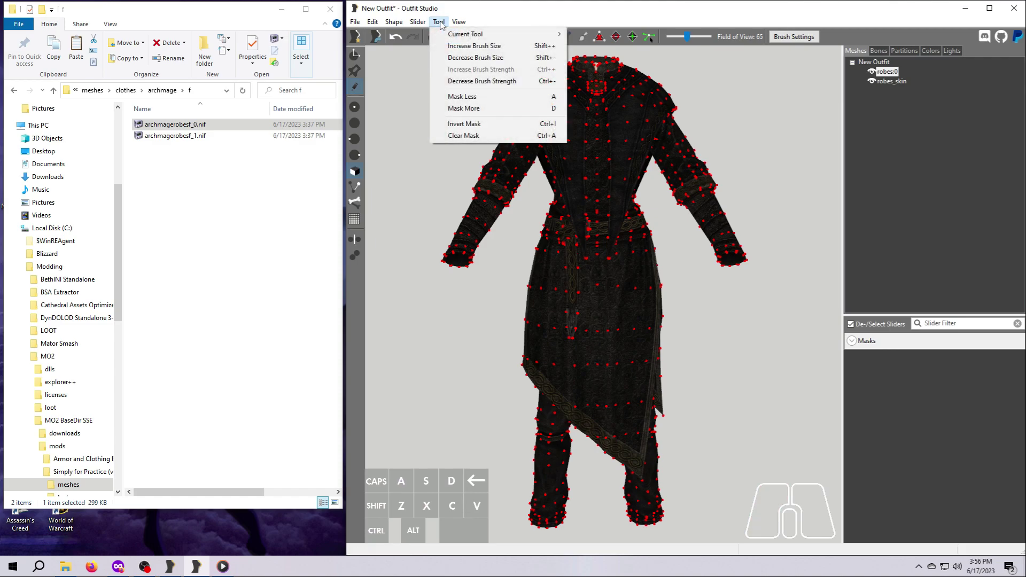
click(458, 136)
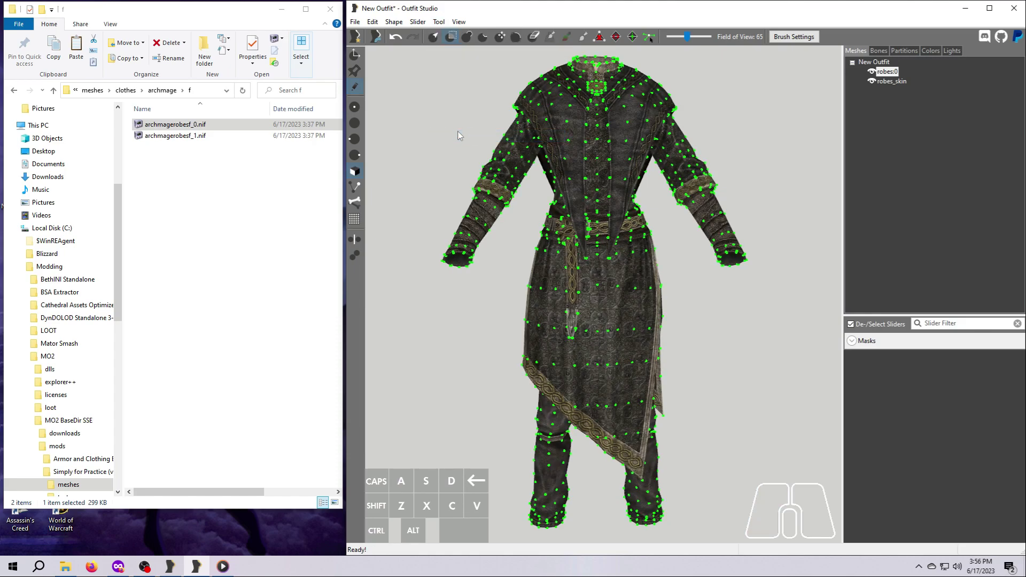
click(891, 74)
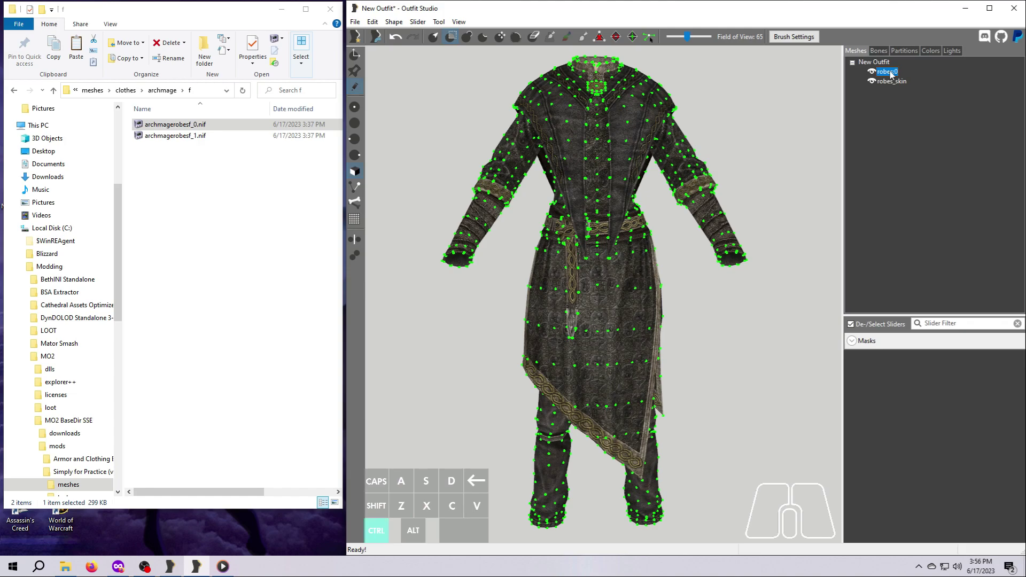
ctrl+click(891, 82)
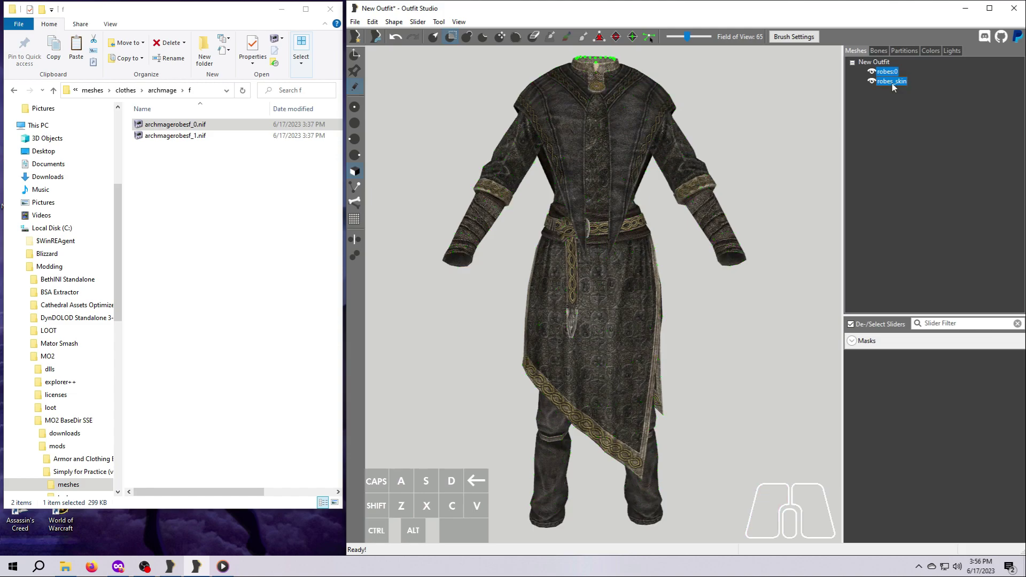
click(888, 74)
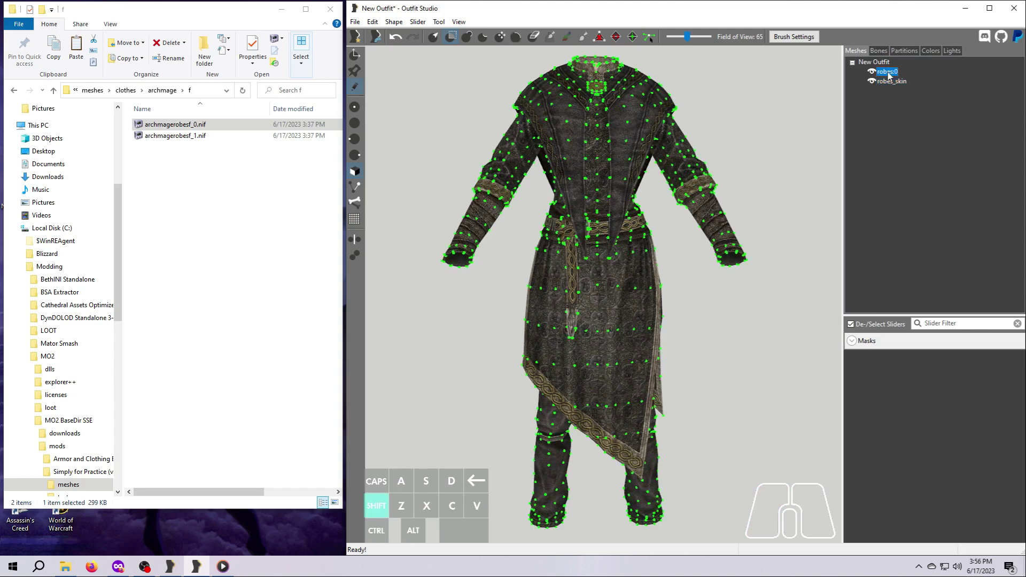
shift+click(901, 82)
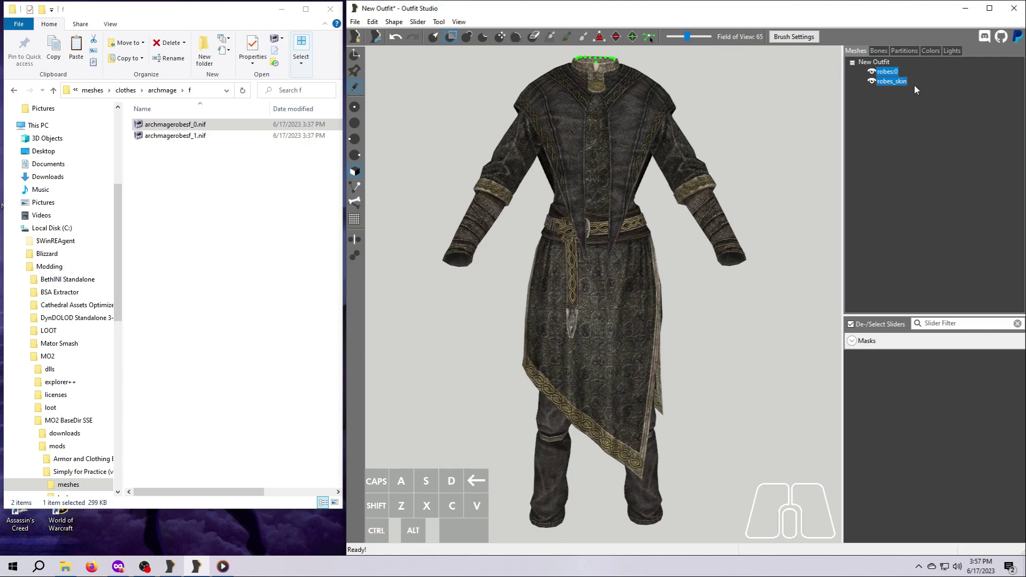
- Export the selected shapes To NIF as archmagerobesf_0.nif in Simply for Practice (v1.0)\meshes\clothes\archmage\f
right_click(889, 75)
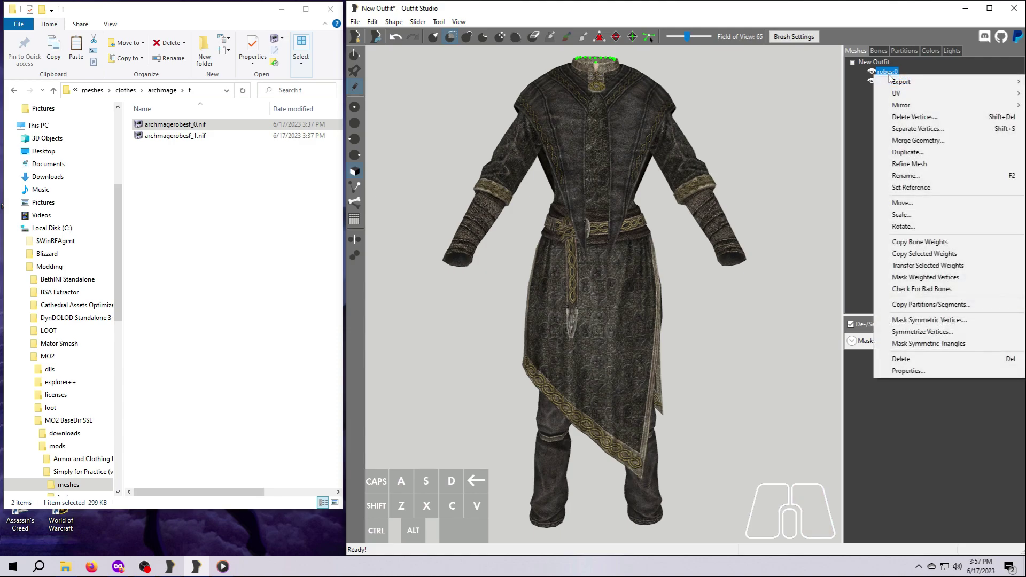
mouse_move(900, 84)
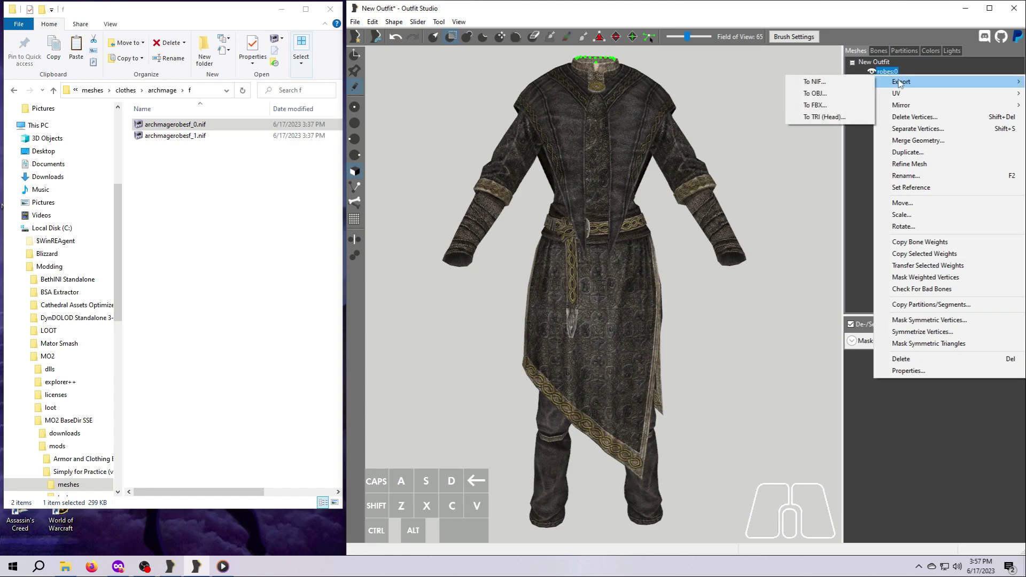
click(814, 82)
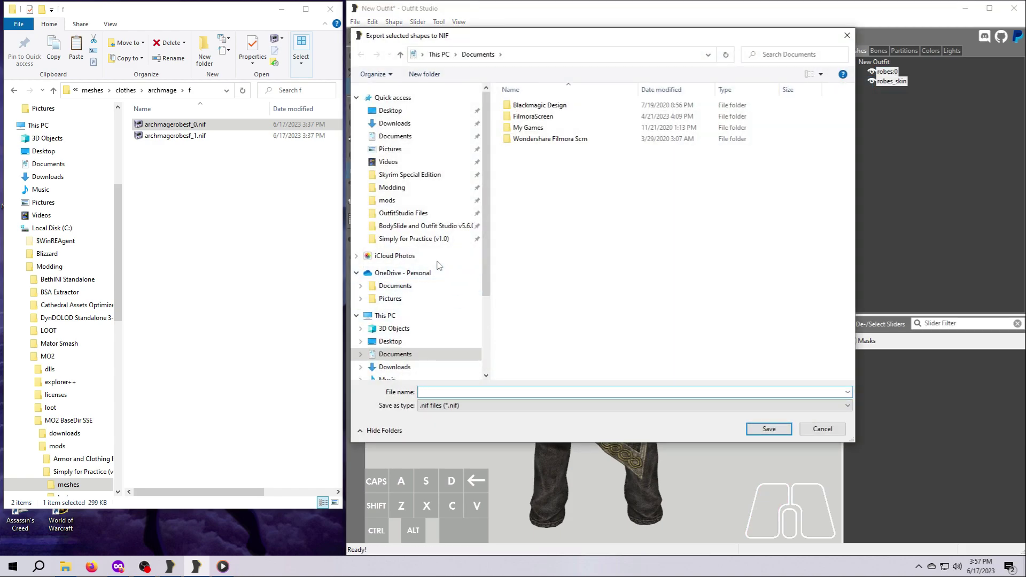
click(413, 240)
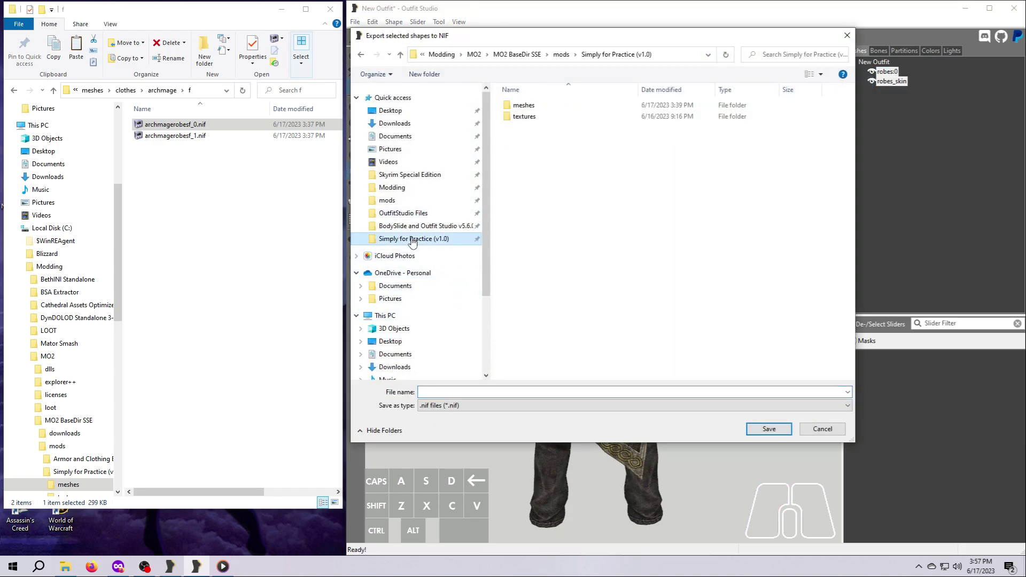
double_click(525, 105)
double_click(524, 105)
double_click(530, 106)
double_click(531, 106)
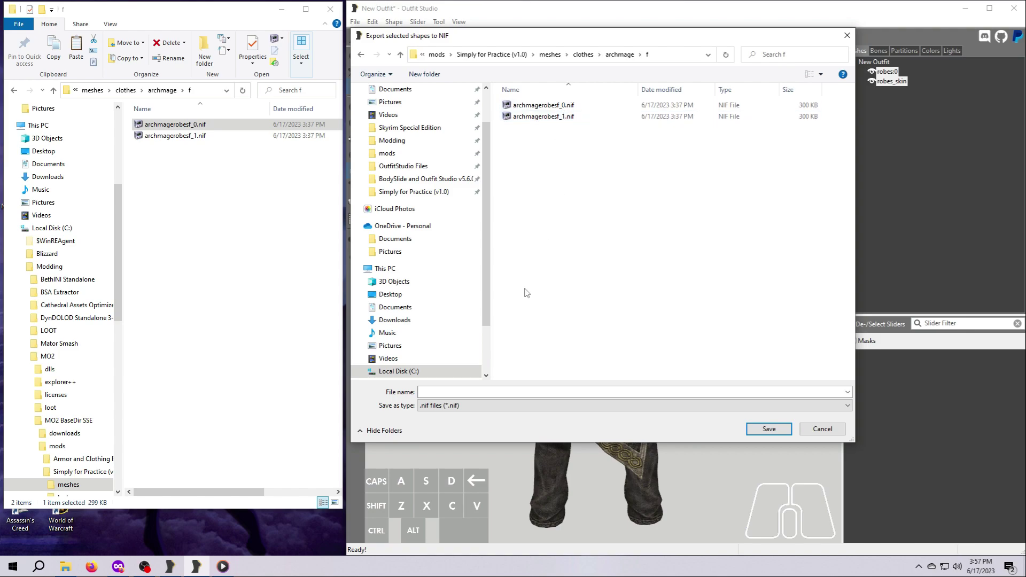
click(444, 392)
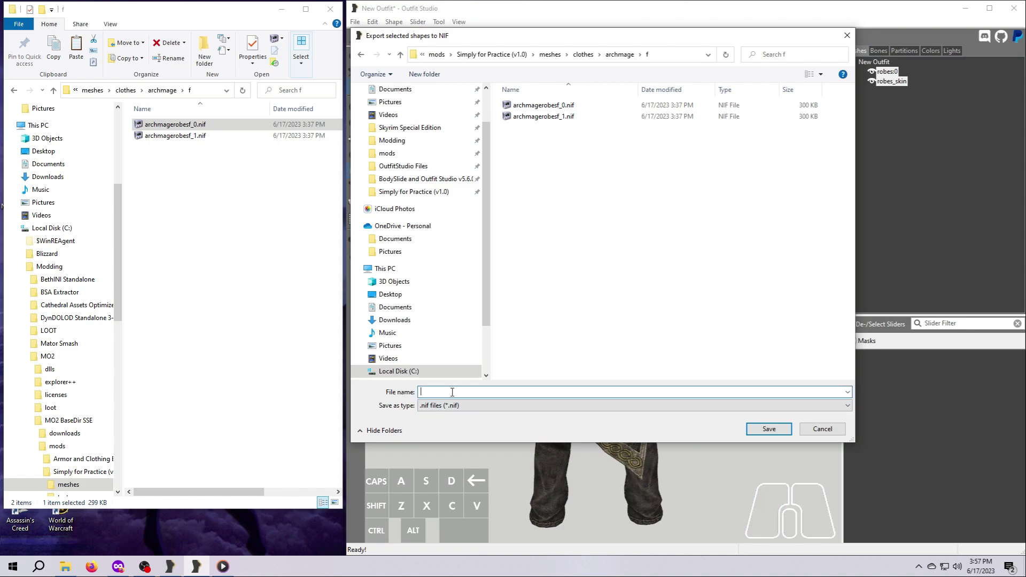
click(569, 105)
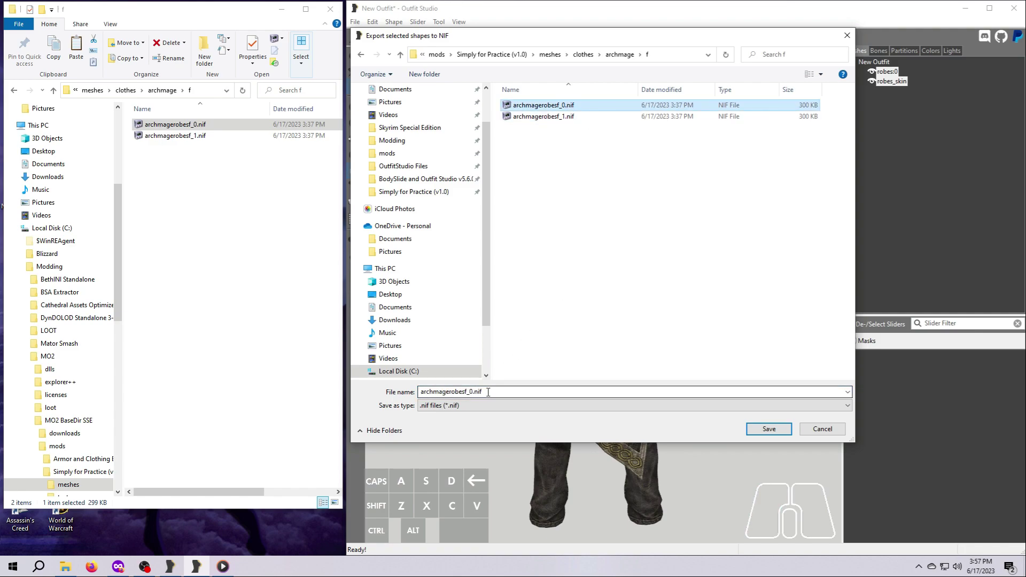
click(768, 429)
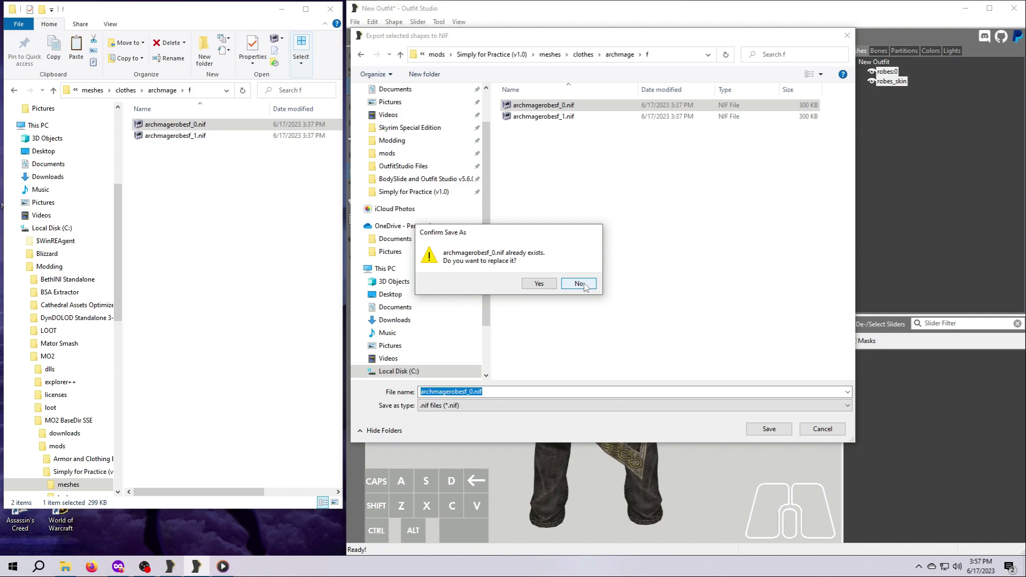
- Decline overwriting and save the export as Newarchmagerobesf_0.nif instead
click(585, 286)
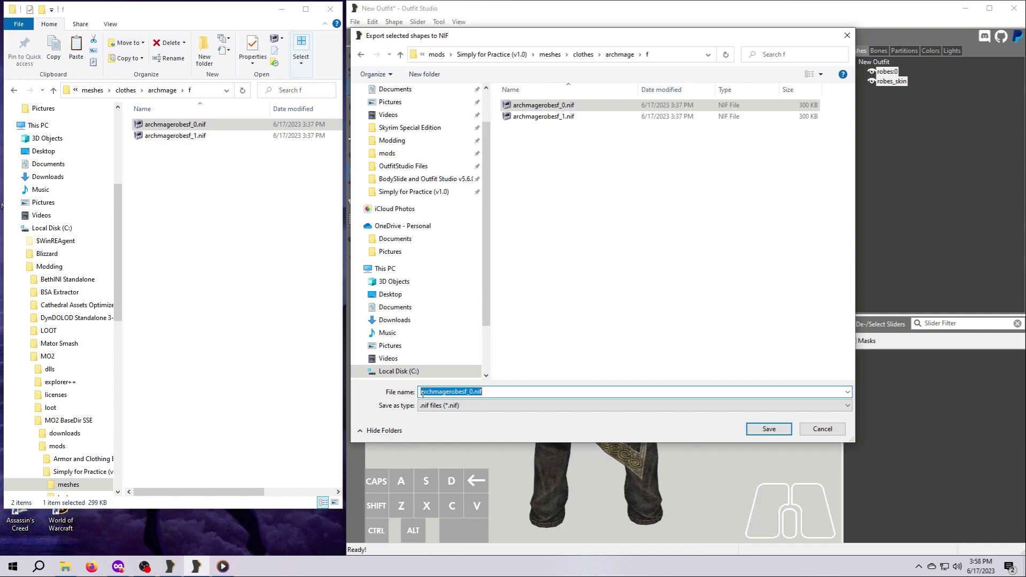
click(421, 391)
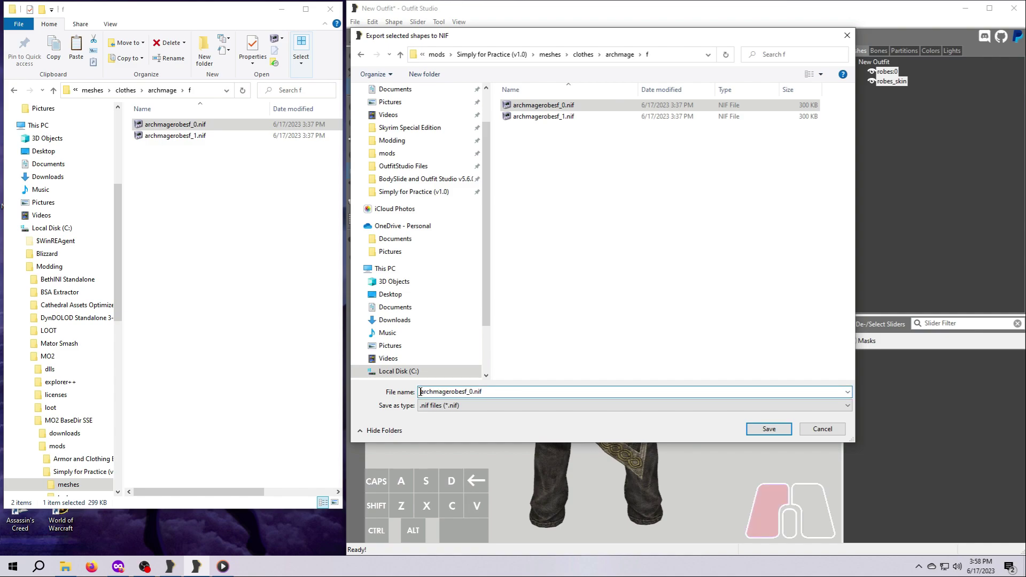
text(Ne)
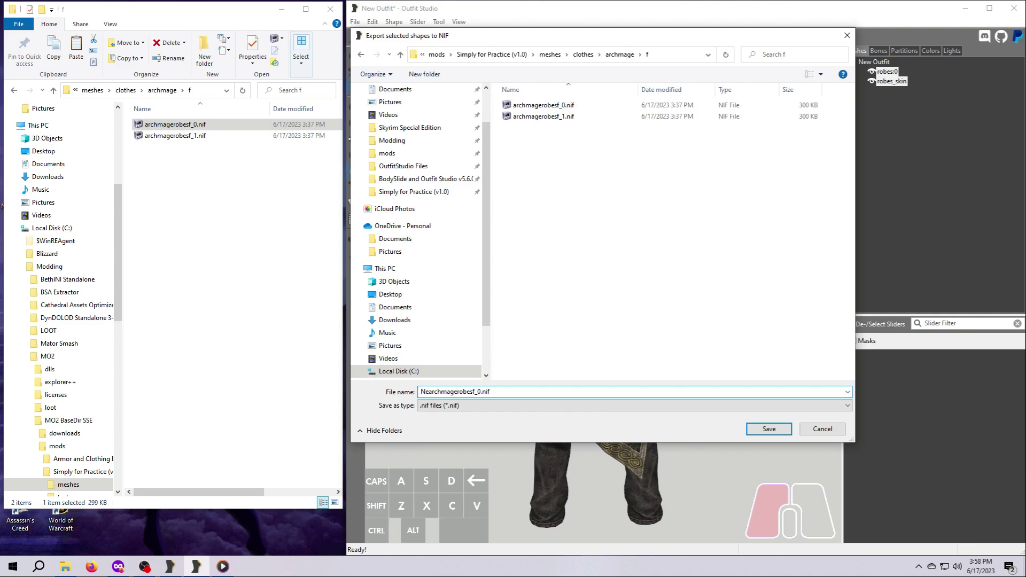
text(w)
click(761, 430)
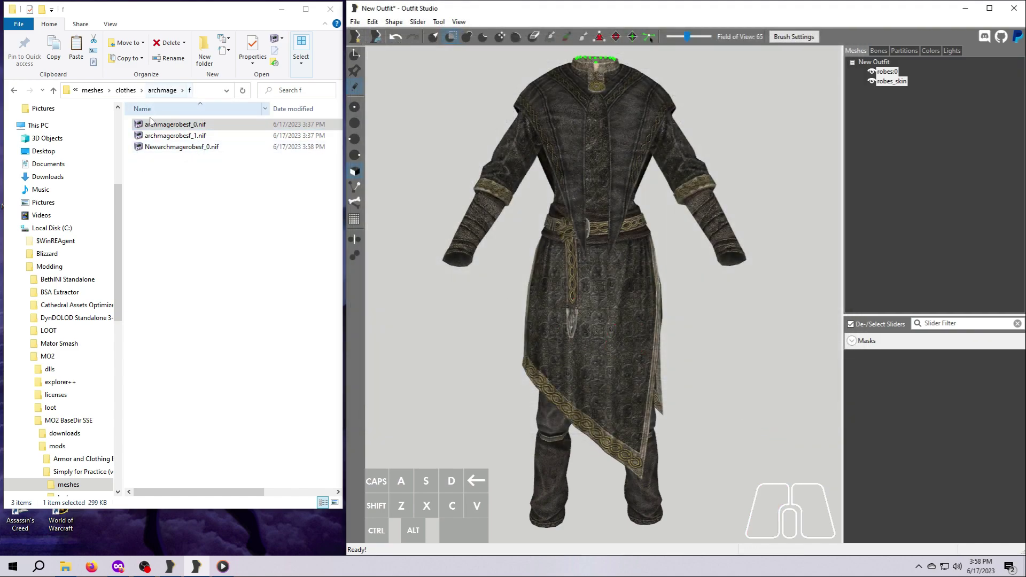
click(175, 149)
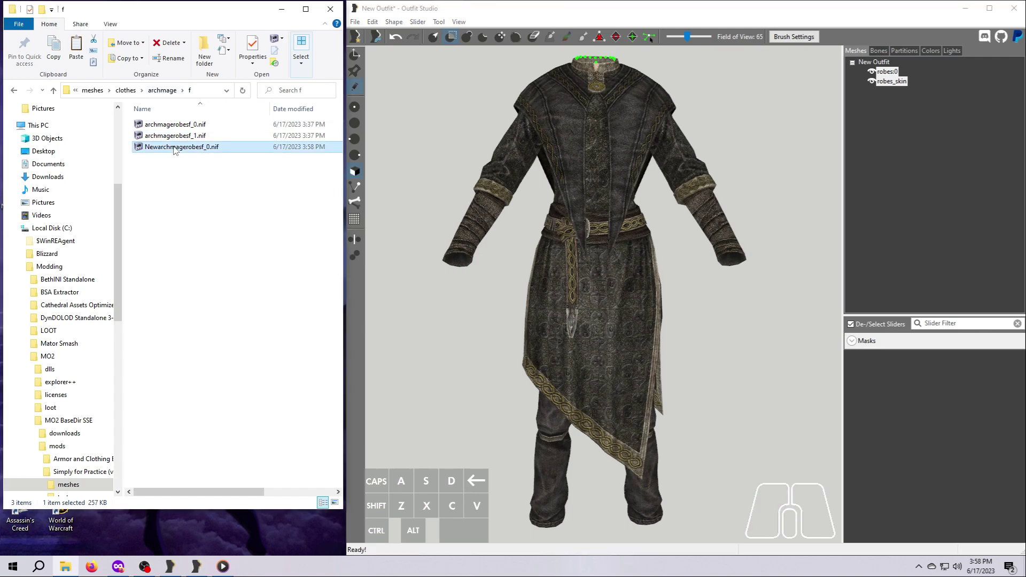
double_click(173, 147)
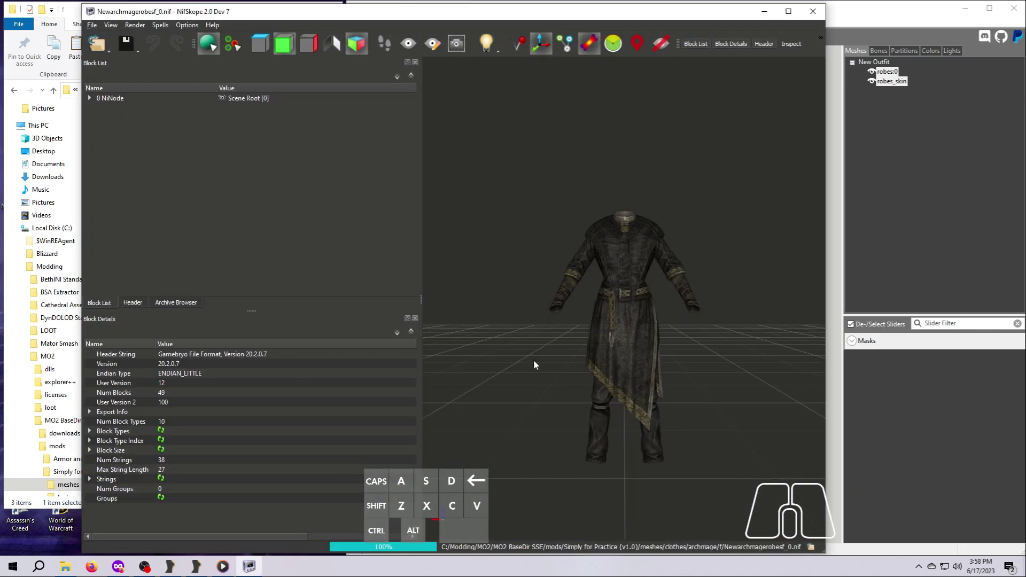
scroll(534, 359, up, 3)
mouse_move(508, 370)
mouse_down()
mouse_move(556, 372)
mouse_move(441, 373)
mouse_move(523, 380)
mouse_move(712, 364)
mouse_move(510, 373)
mouse_up()
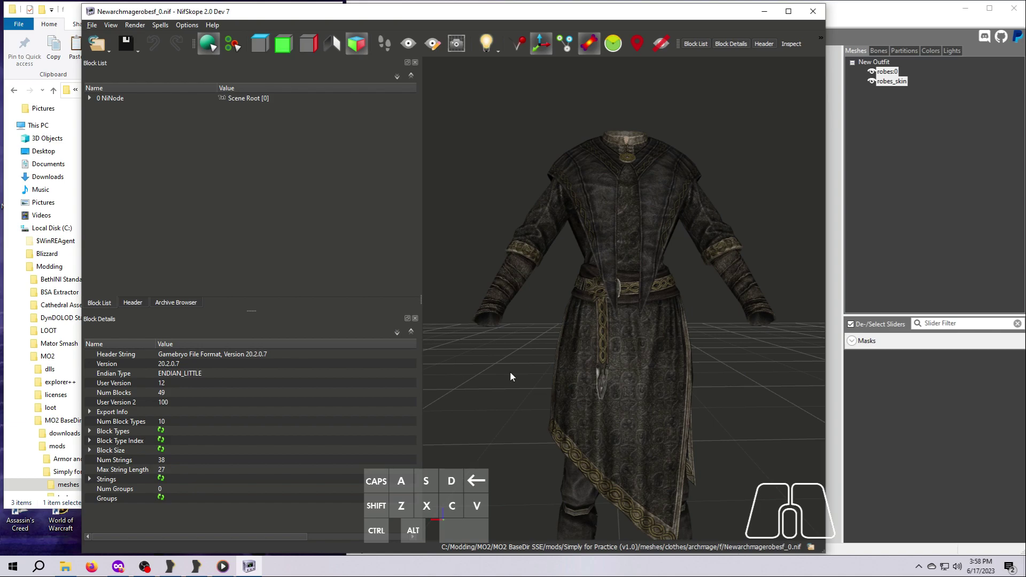
click(805, 16)
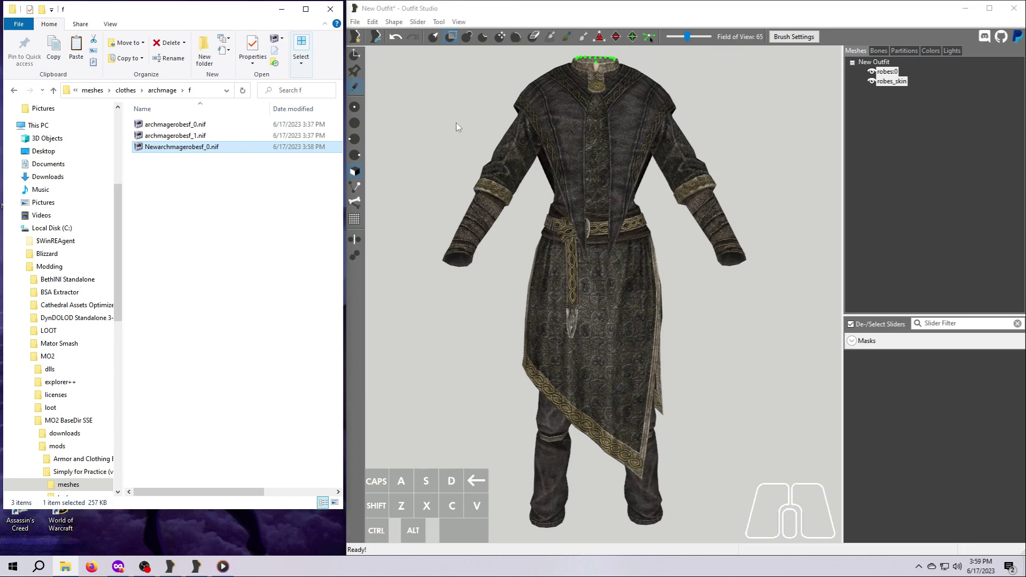
- Unload the current archmage robe project from Outfit Studio, confirming the Unload prompt
click(355, 22)
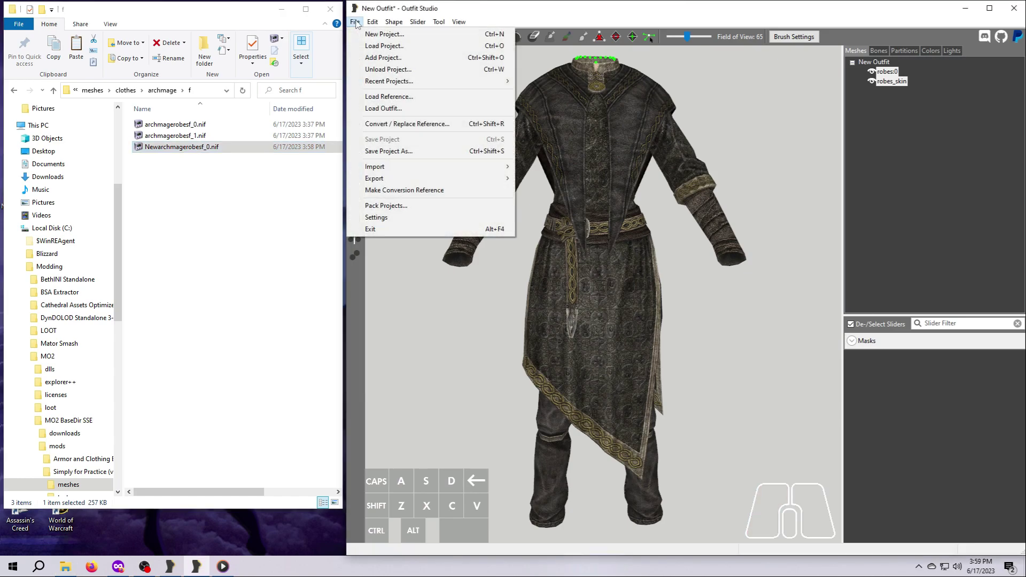
click(381, 70)
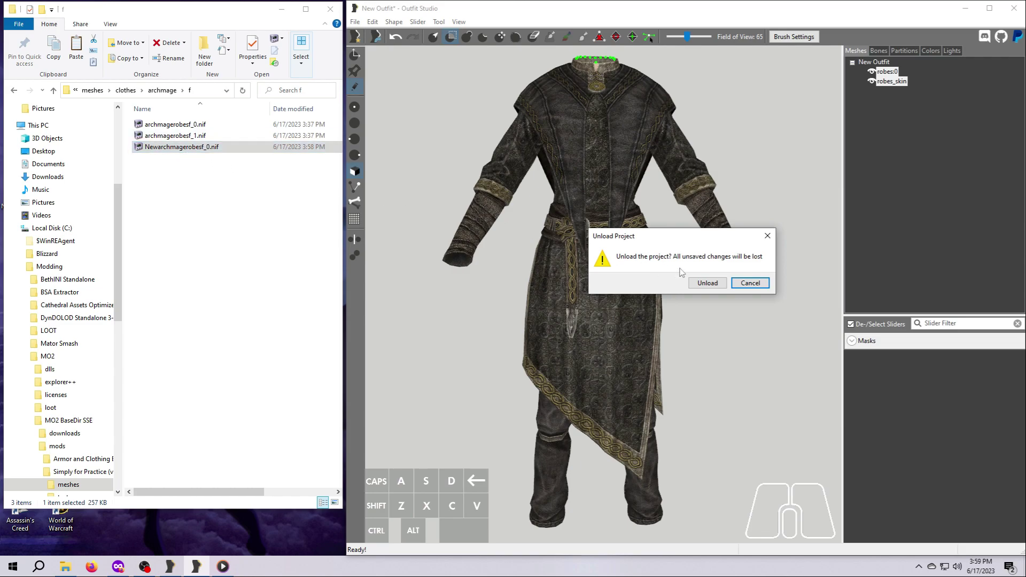
click(707, 284)
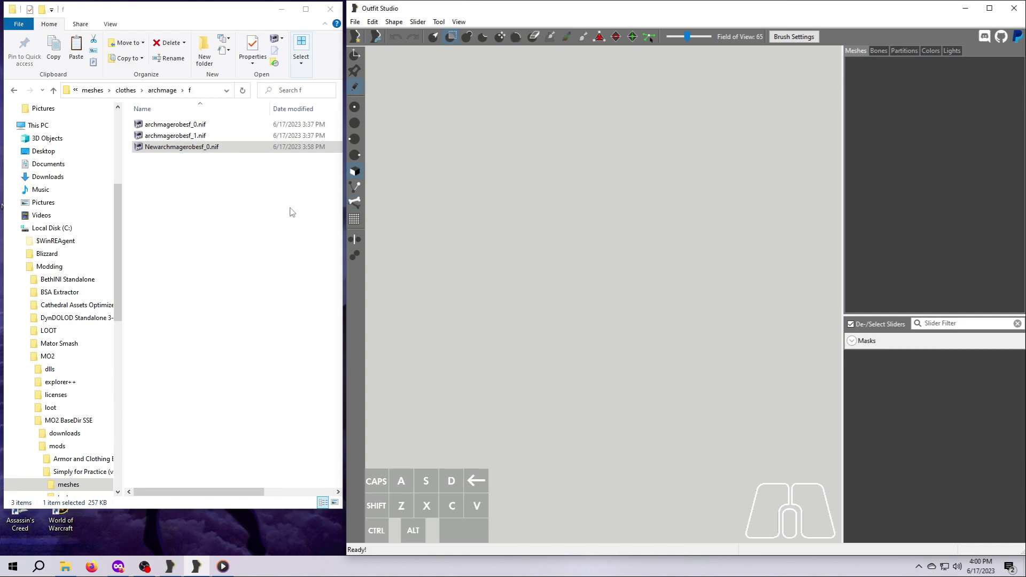
- Load archmagerobesf_1.nif from Explorer and delete its robes:1 fur-trim shape
click(188, 138)
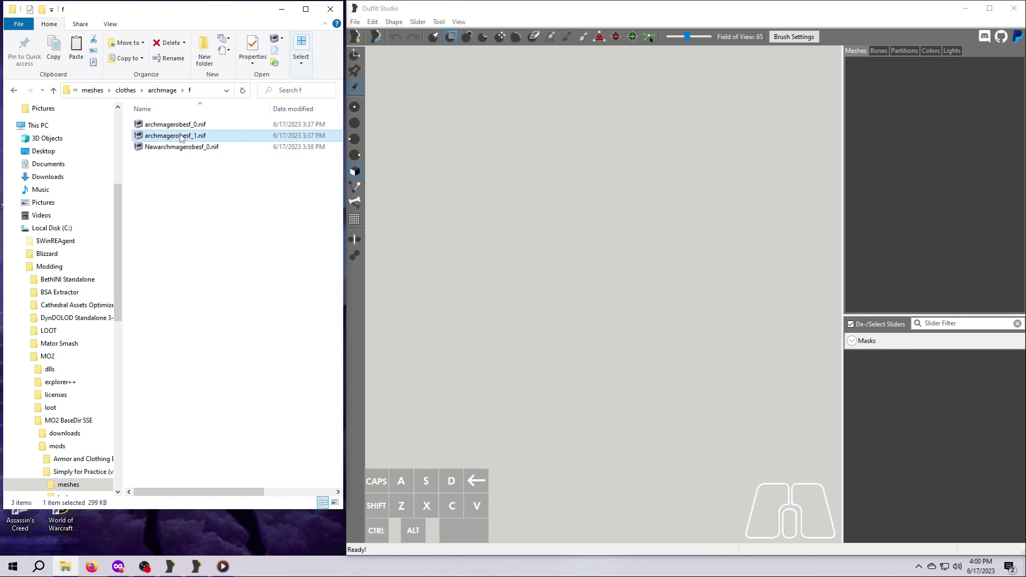
drag(180, 138, 548, 245)
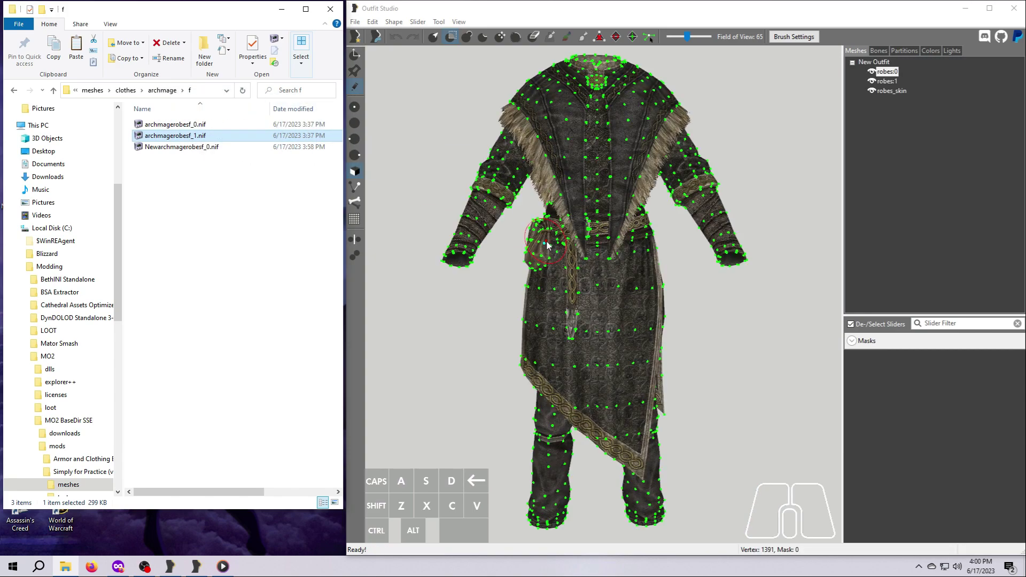
click(886, 82)
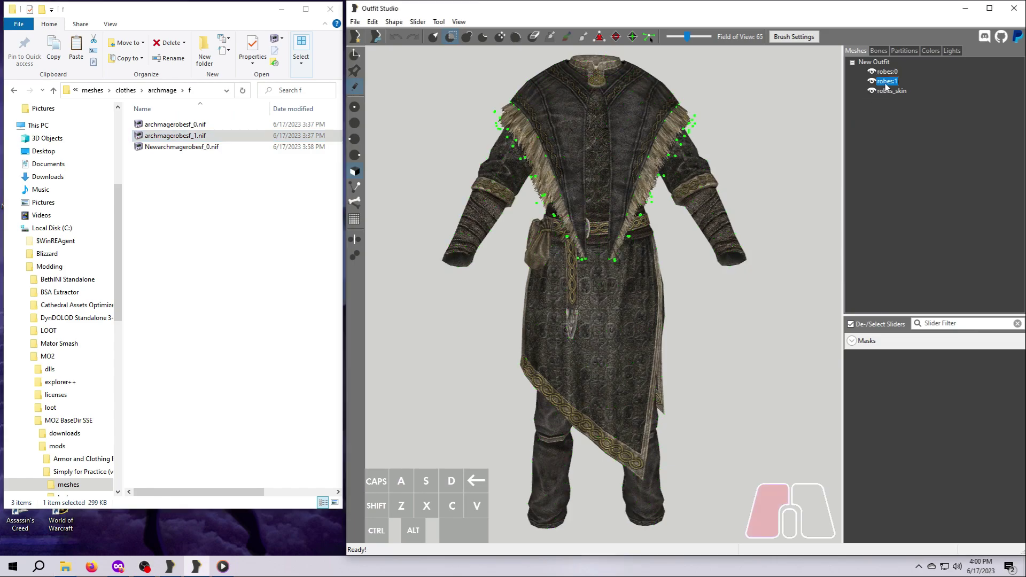
right_click(888, 83)
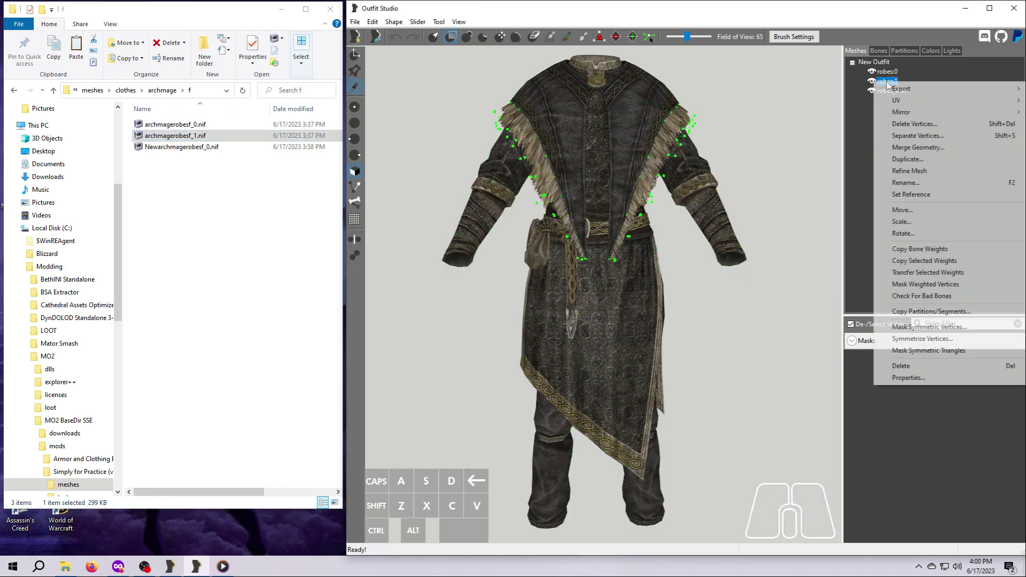
click(918, 367)
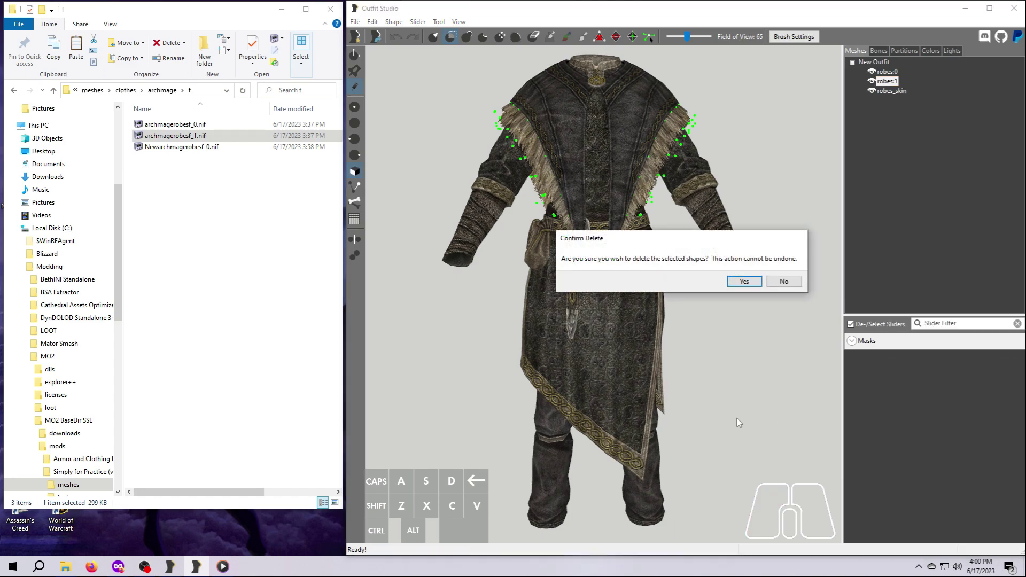
click(742, 282)
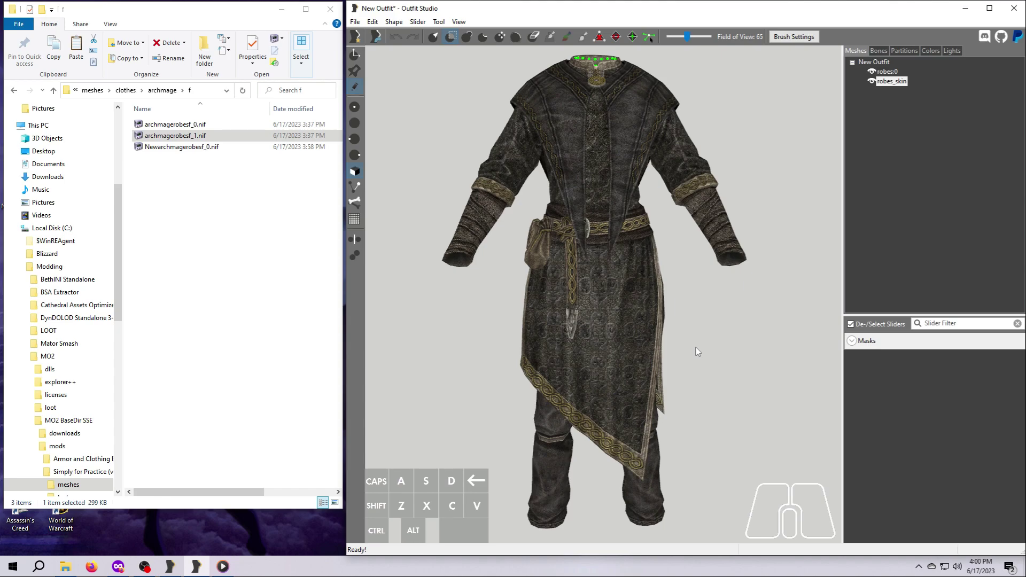
- On the robes:0 shape, mask just the belt pouch
click(893, 73)
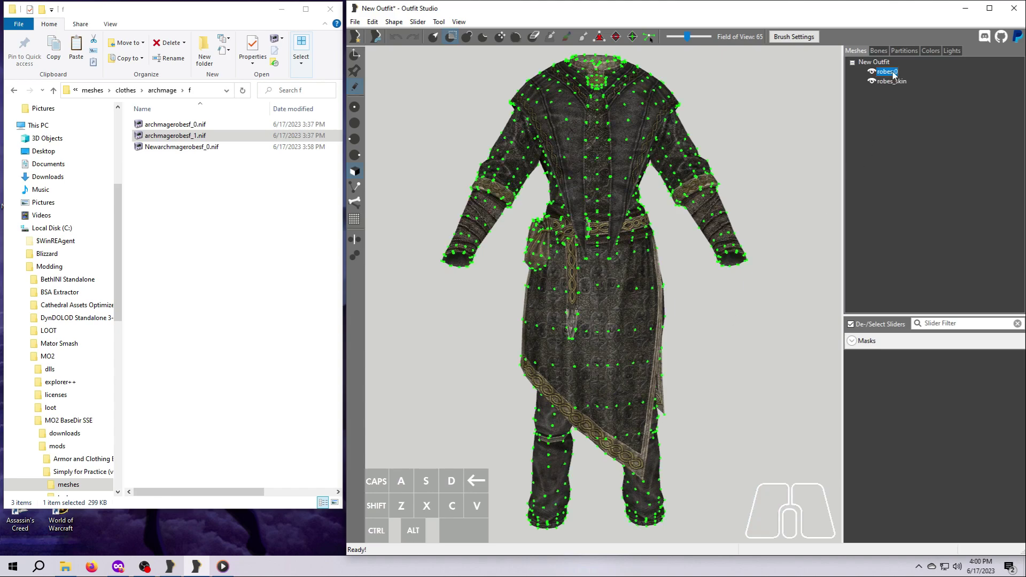
right_drag(744, 352, 733, 335)
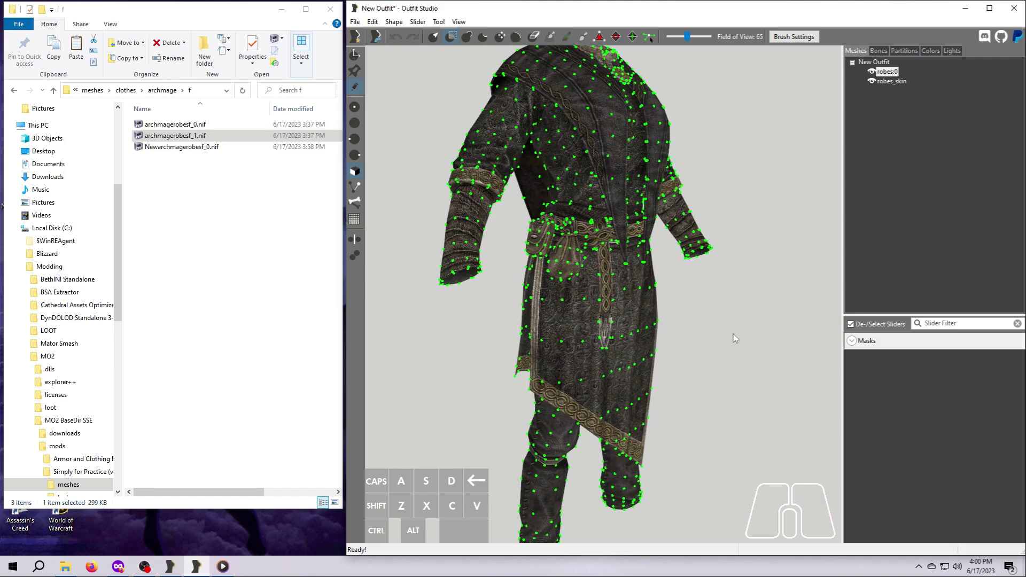
click(451, 37)
click(555, 251)
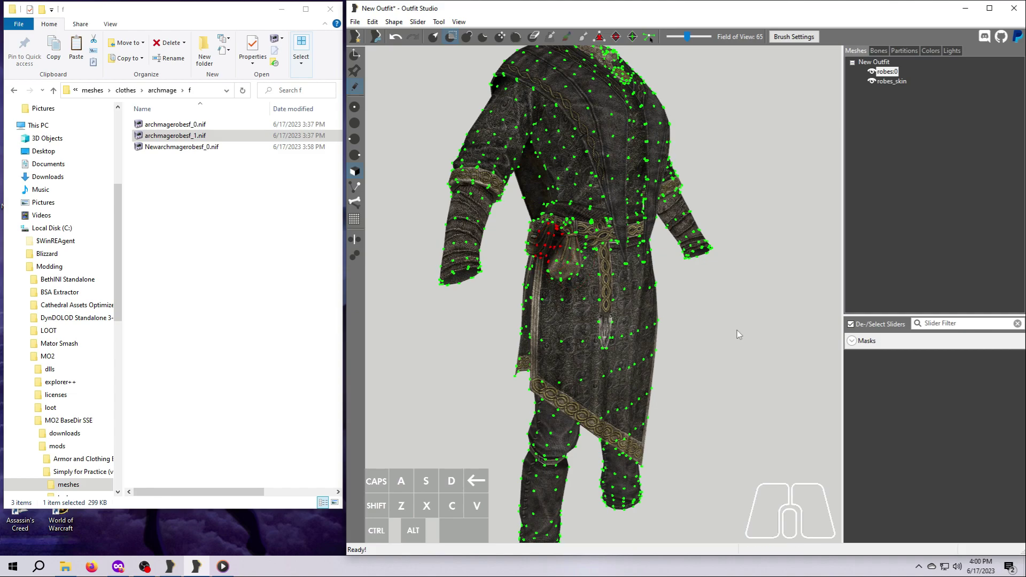
key(d)
key(d)
key(d)
key(d)
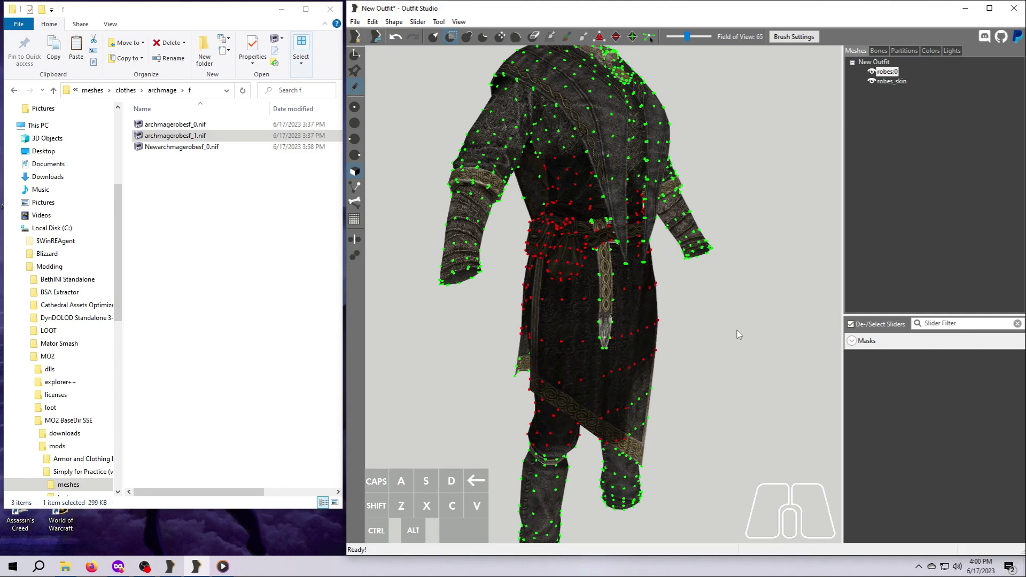
key(d)
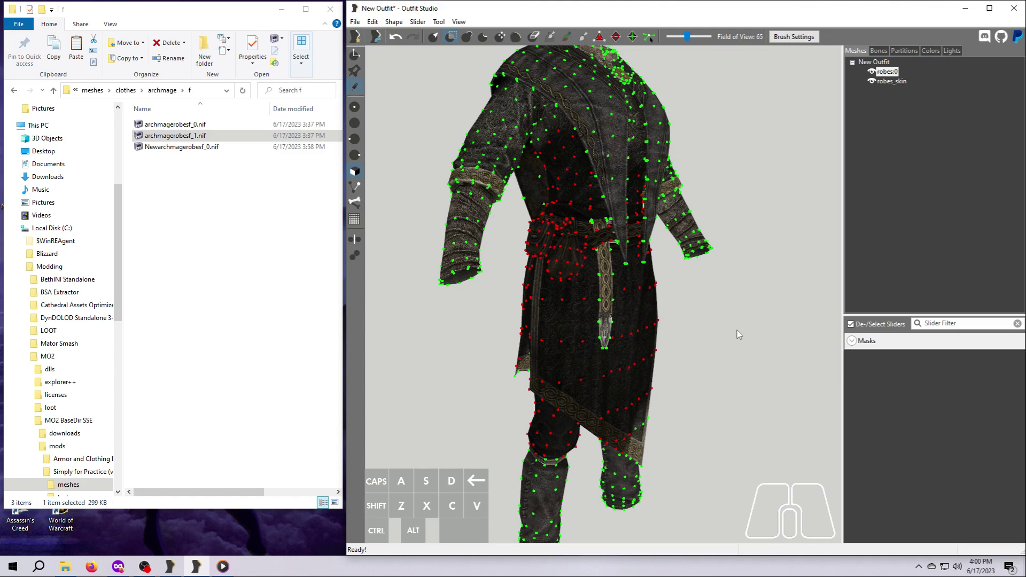
key(a)
key(a)
key(a)
key(a)
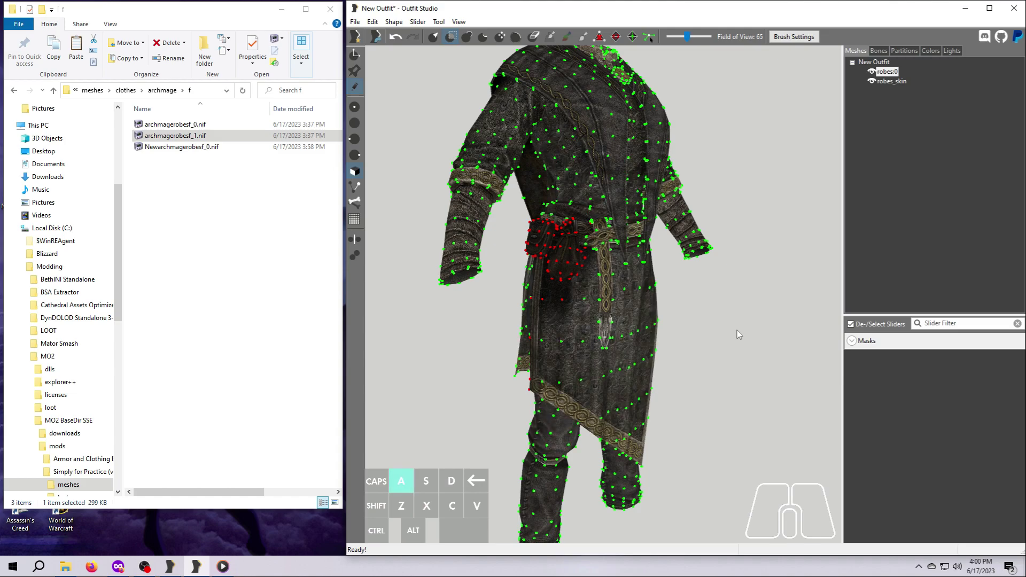
key(a)
key(a)
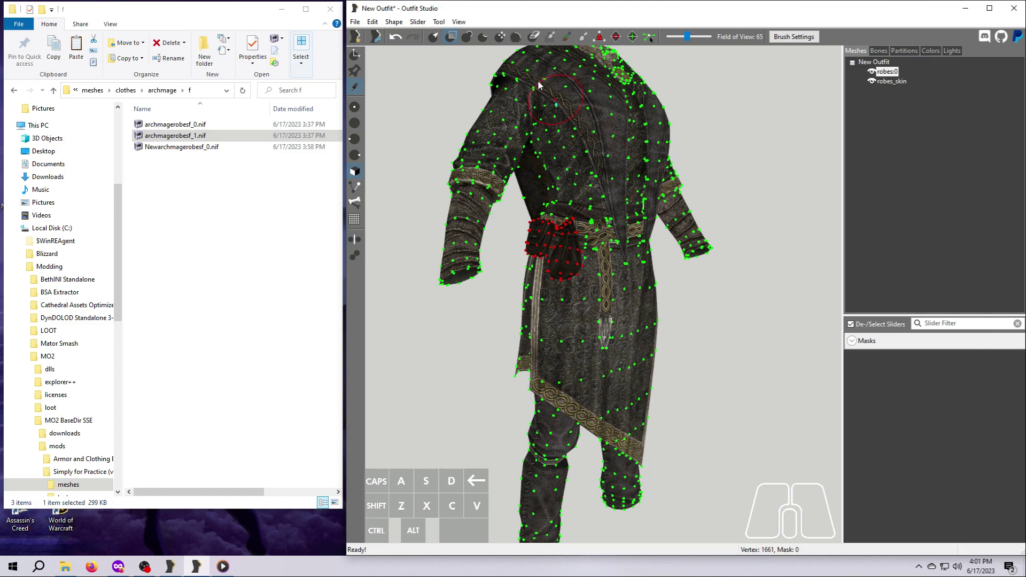
- Invert the mask, delete the pouch vertices, then clear the mask in front view
click(437, 22)
click(463, 125)
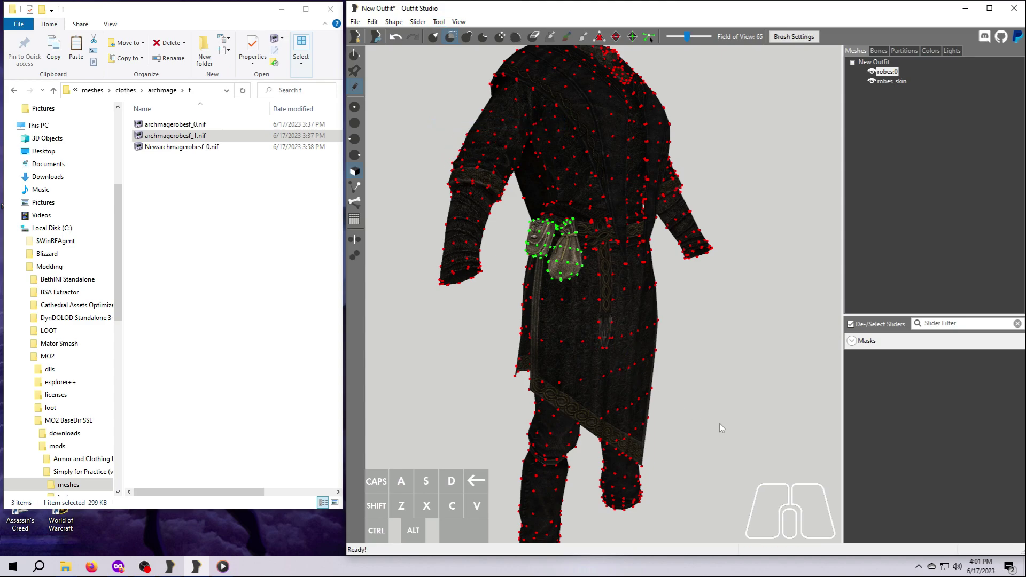
click(394, 22)
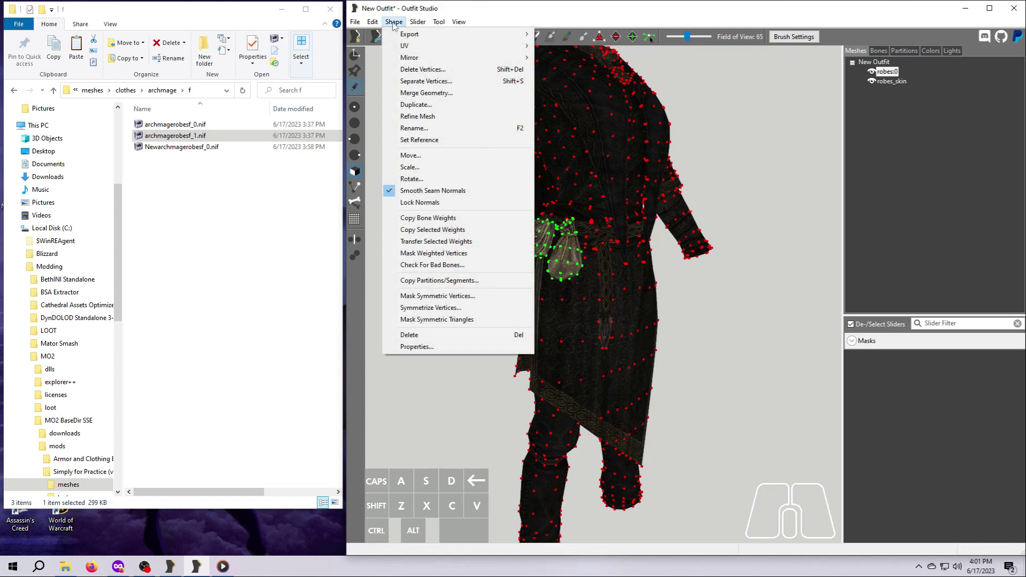
click(411, 72)
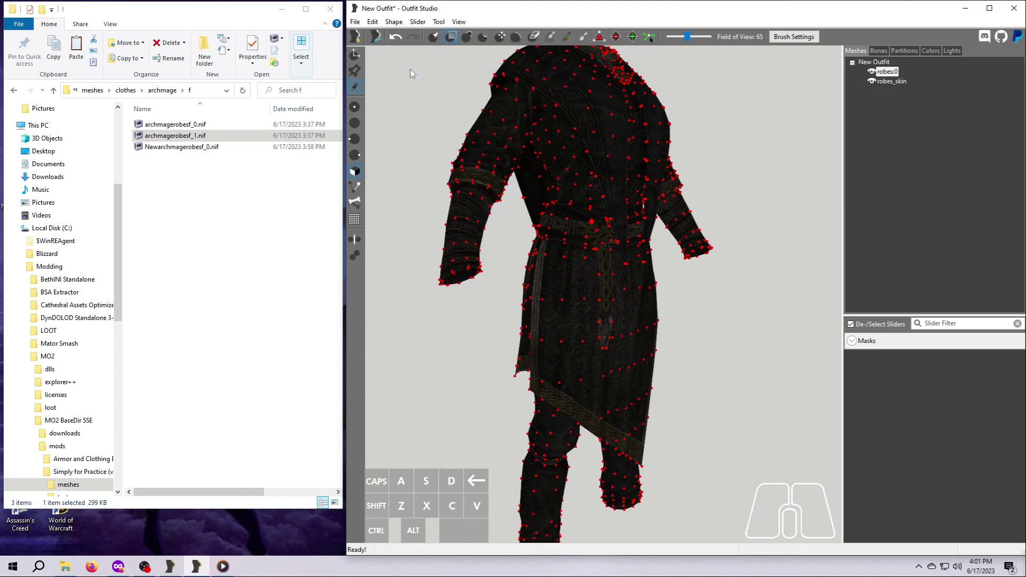
mouse_move(685, 367)
right_down()
mouse_move(710, 376)
mouse_move(685, 373)
right_up()
click(439, 22)
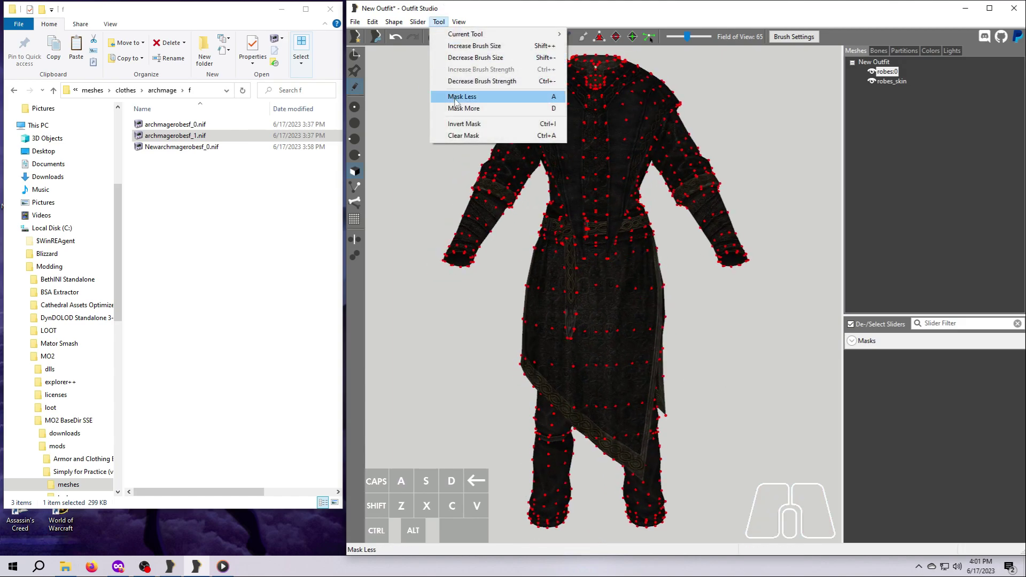
click(463, 137)
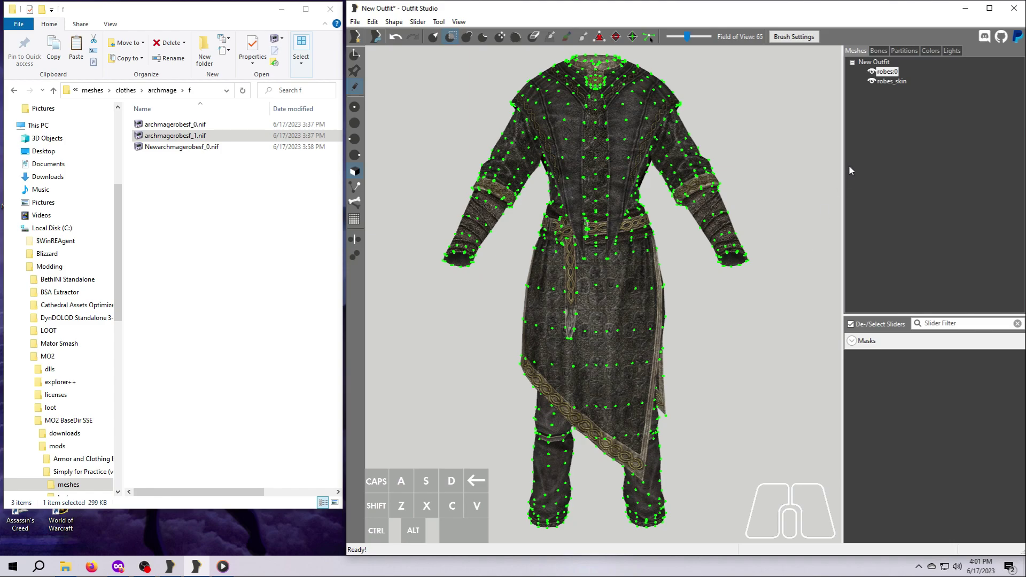
- Select robes:0 and robes_skin together and export them to a NIF
click(887, 73)
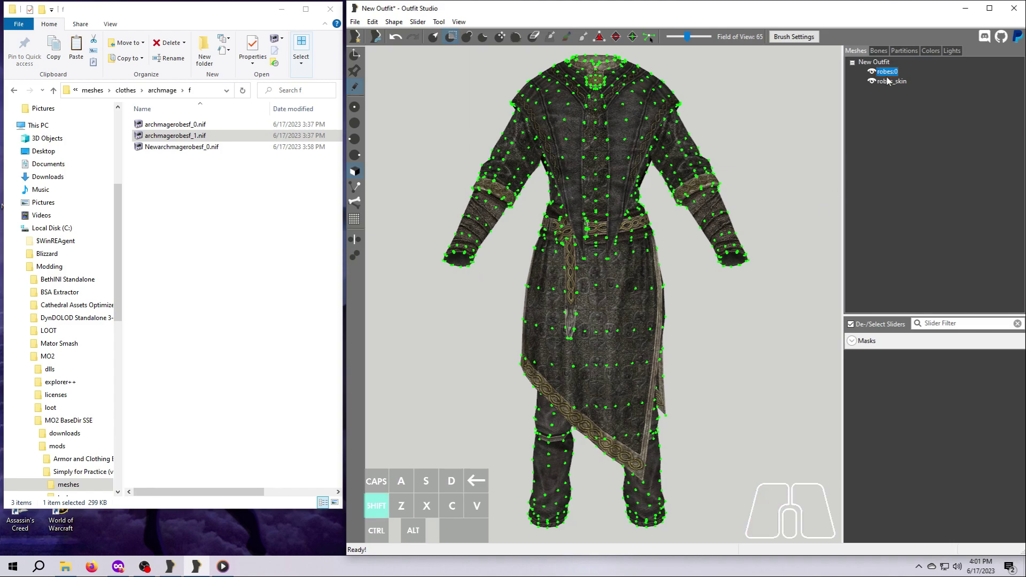
shift+click(887, 82)
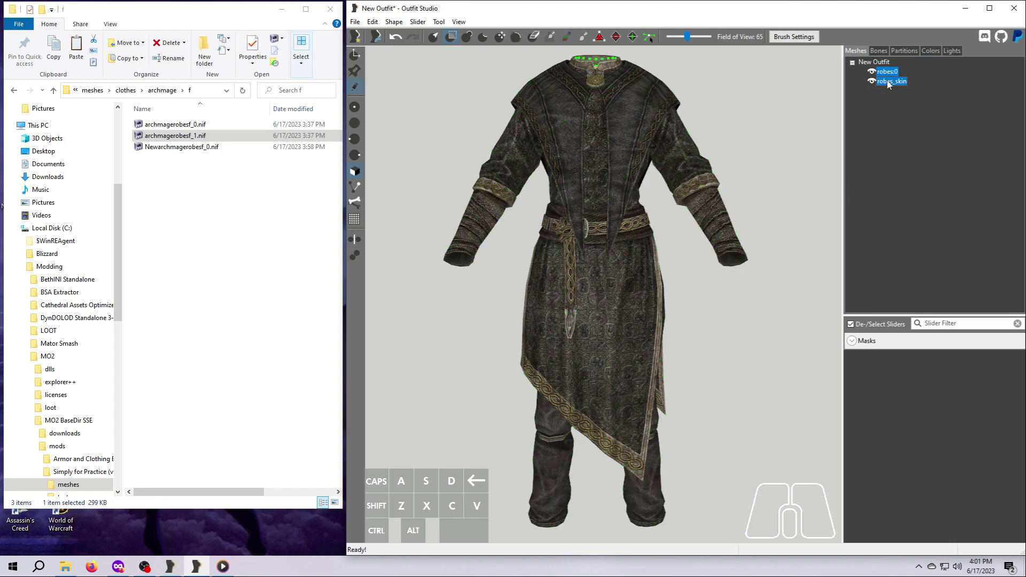
right_click(888, 81)
mouse_move(899, 86)
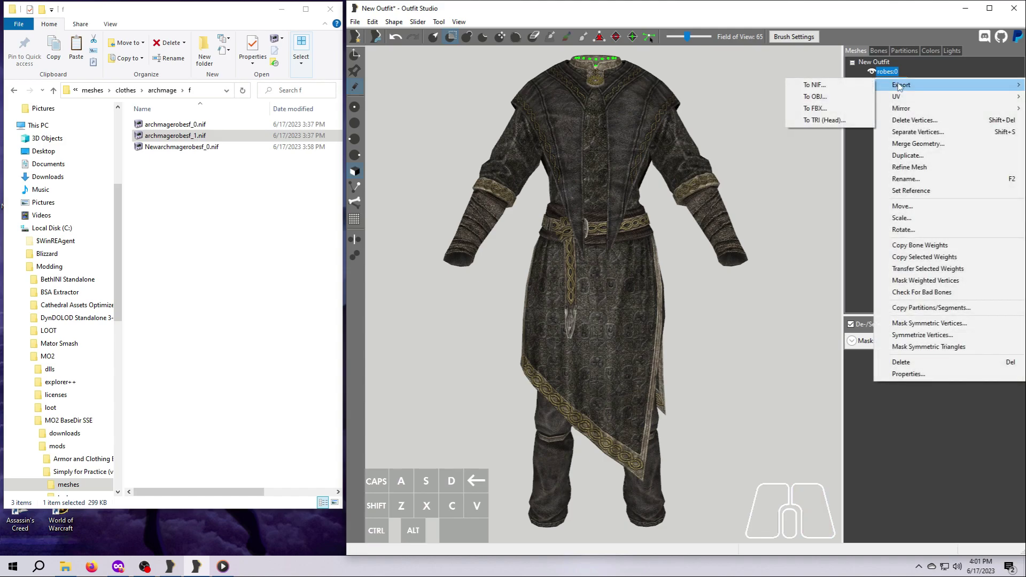
click(834, 87)
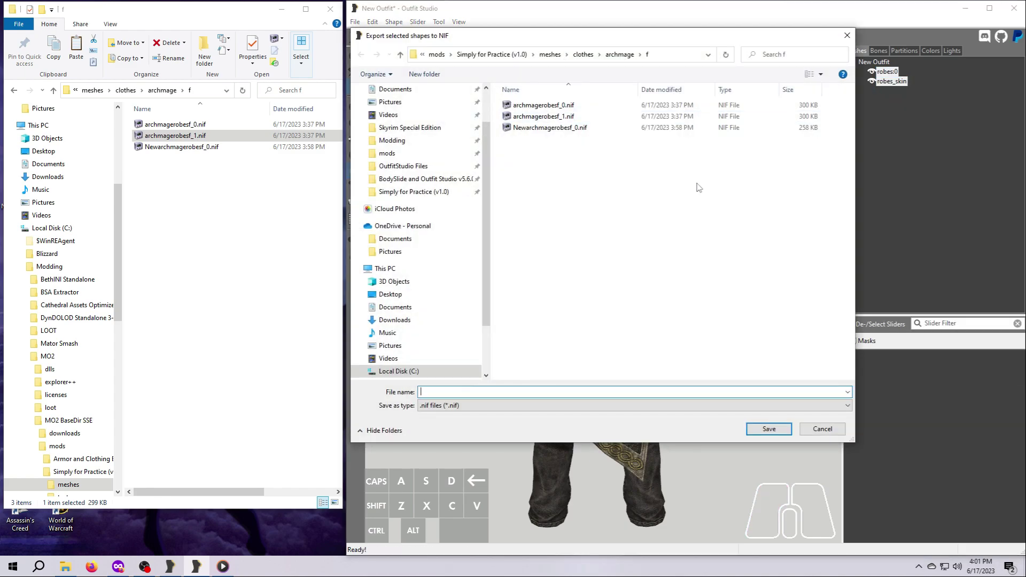
- Save the export as Newarchmagerobesf_1.nif and confirm it appears in the archmage f folder
click(530, 118)
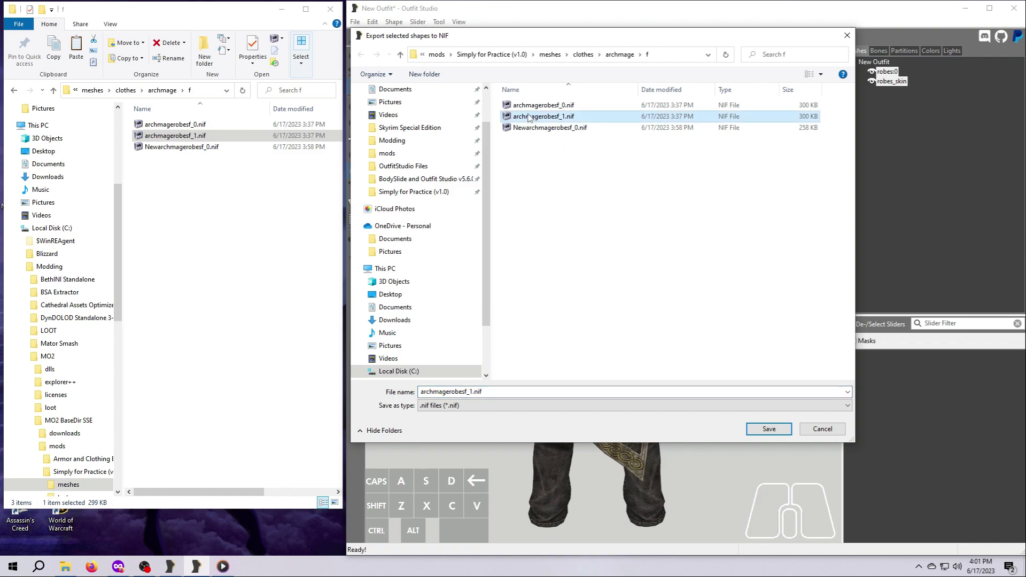
double_click(423, 391)
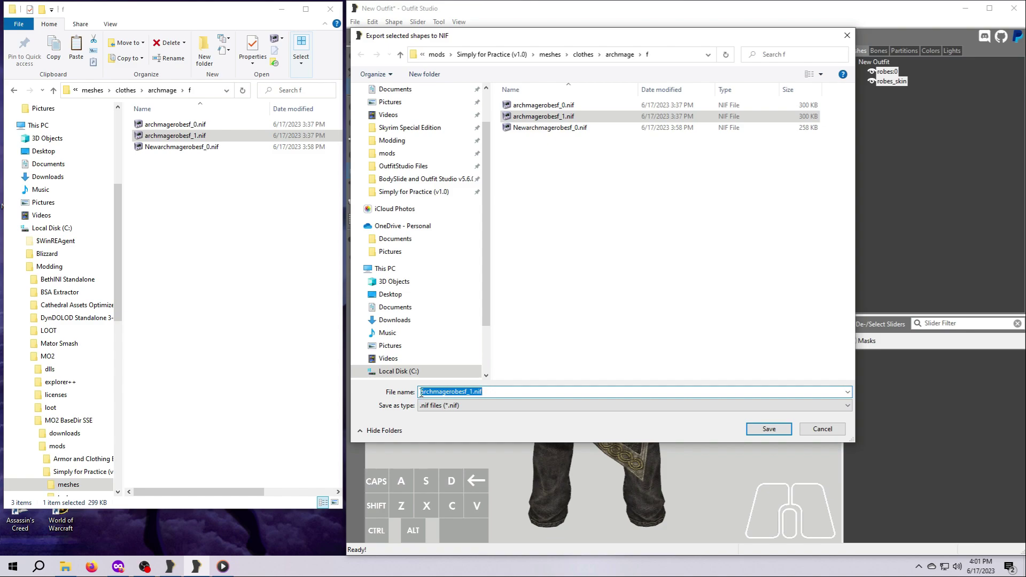
click(422, 393)
text(New)
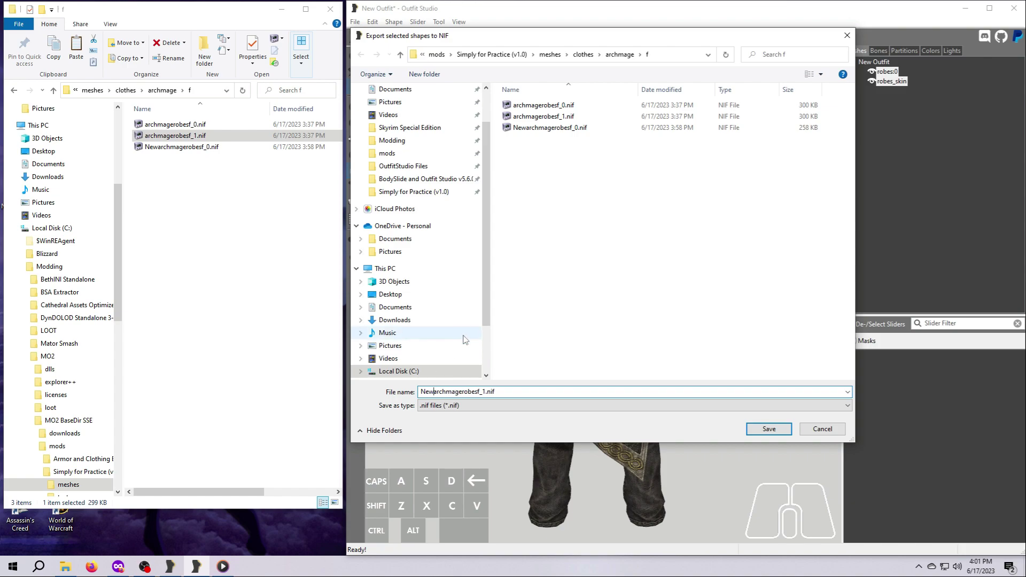
click(767, 433)
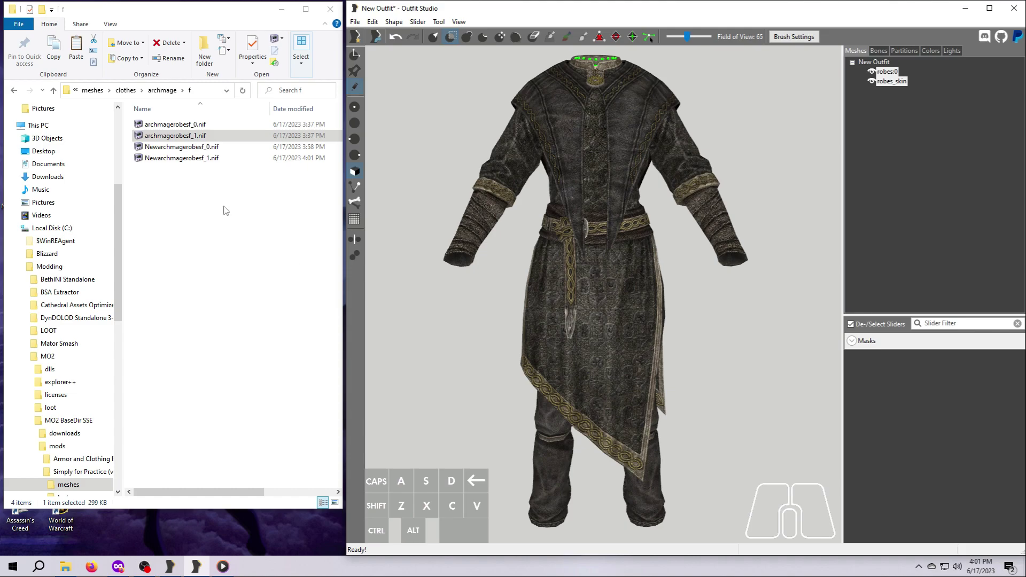
click(186, 160)
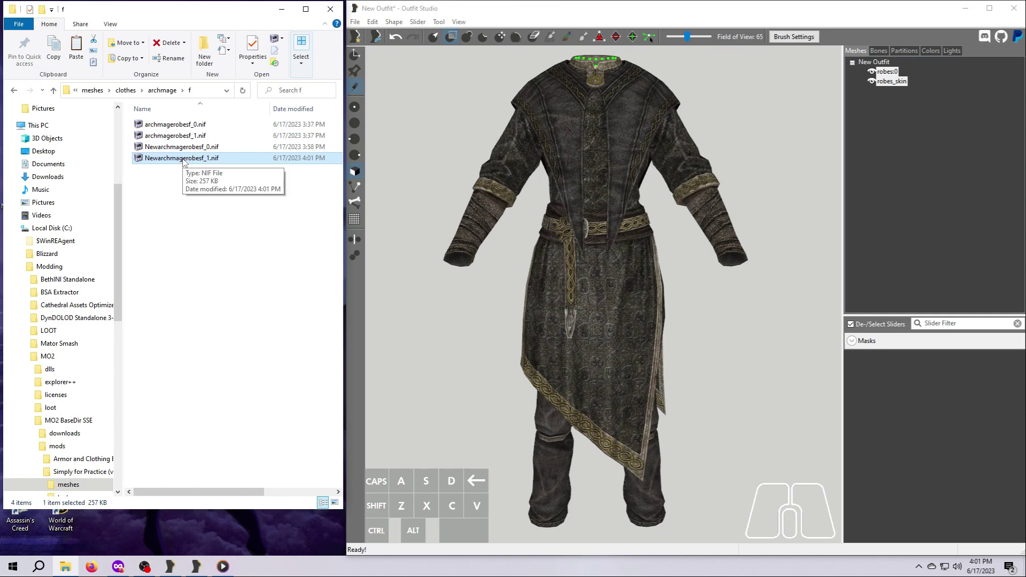
double_click(183, 159)
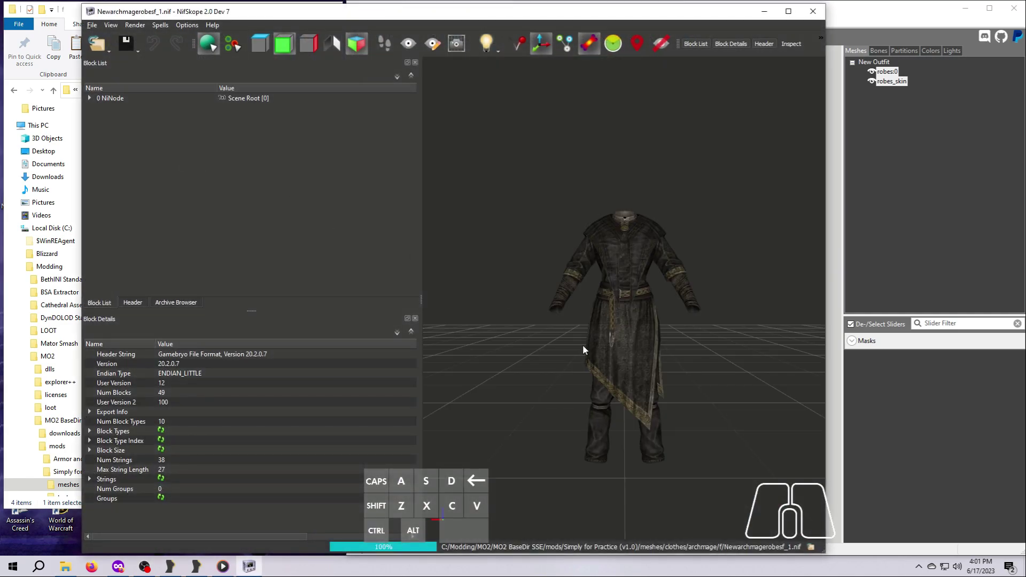
drag(582, 350, 560, 343)
click(812, 13)
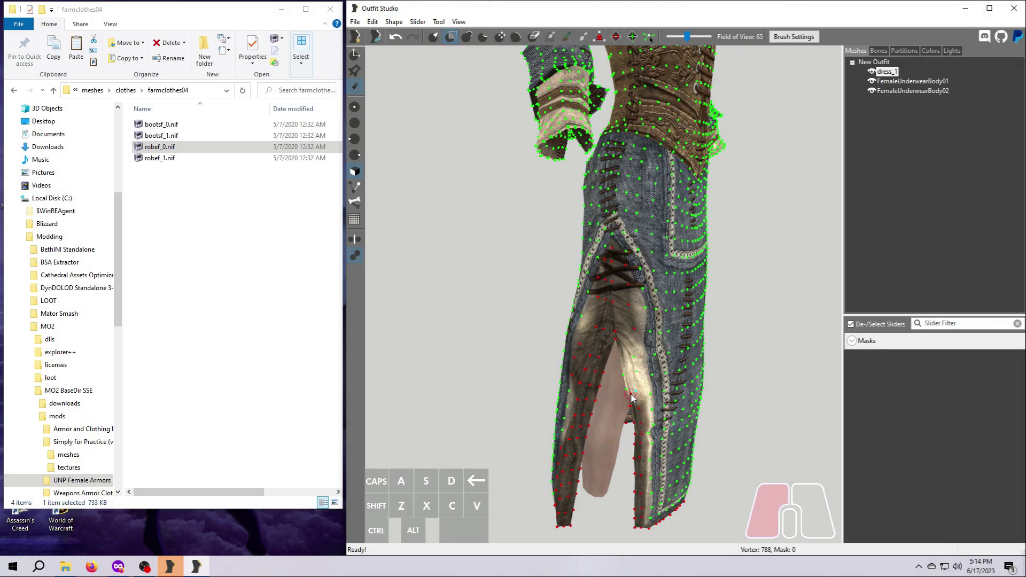
- Mask the cream slit panel, invert the mask, and delete the panel's vertices from dress_1
drag(632, 376, 631, 356)
right_drag(759, 498, 713, 470)
click(438, 21)
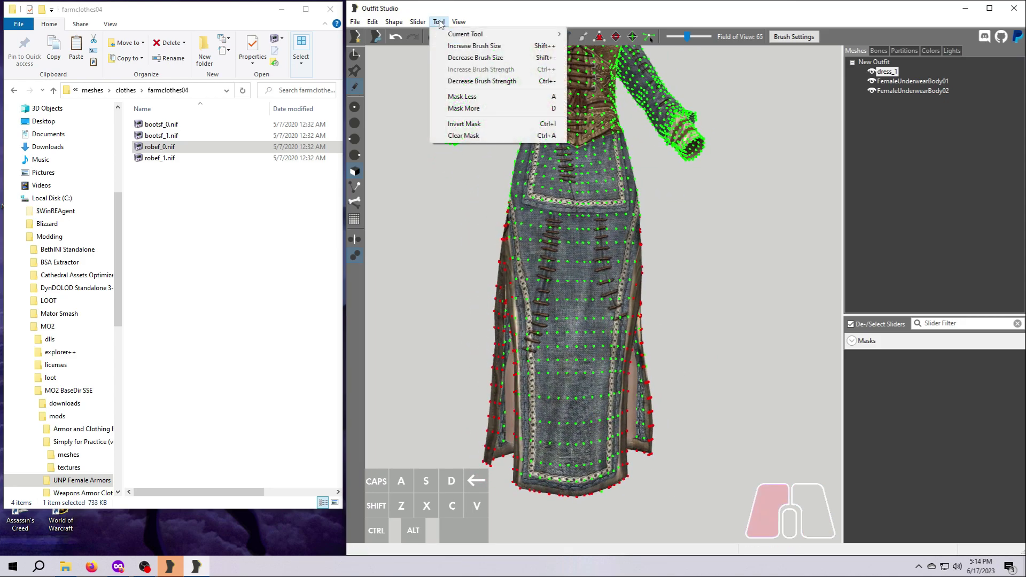
click(474, 125)
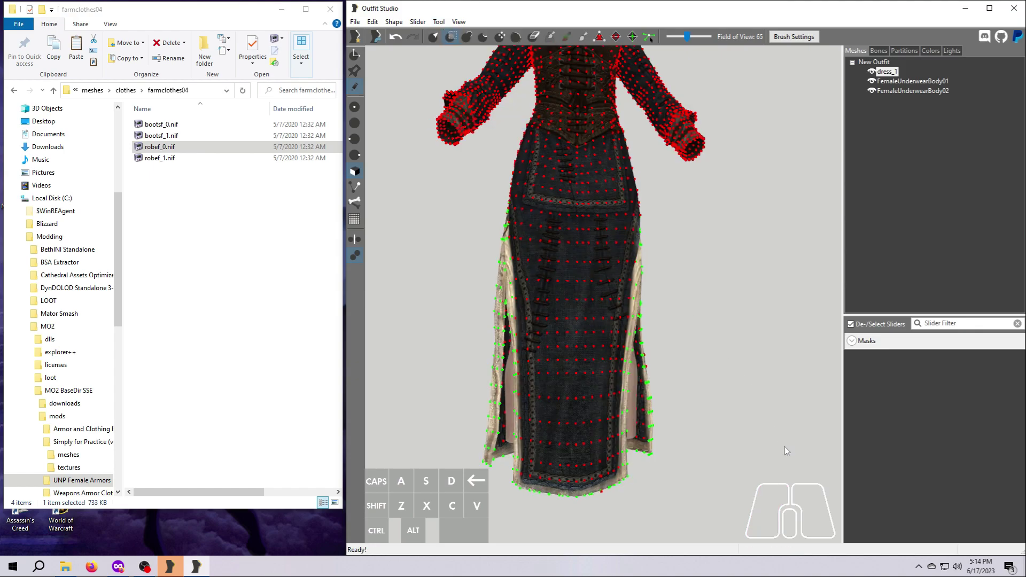
right_drag(743, 430, 683, 440)
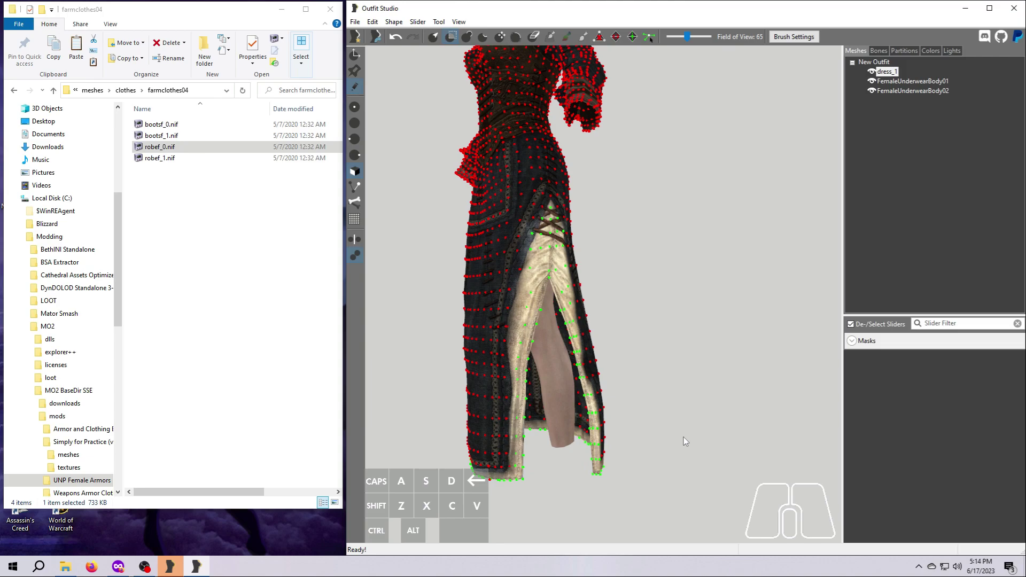
click(394, 22)
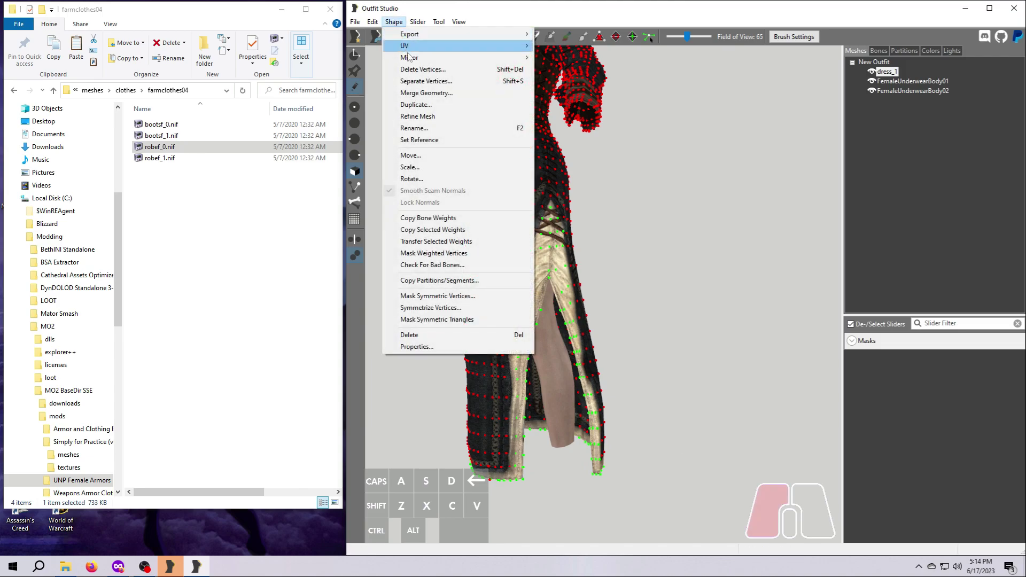
click(421, 69)
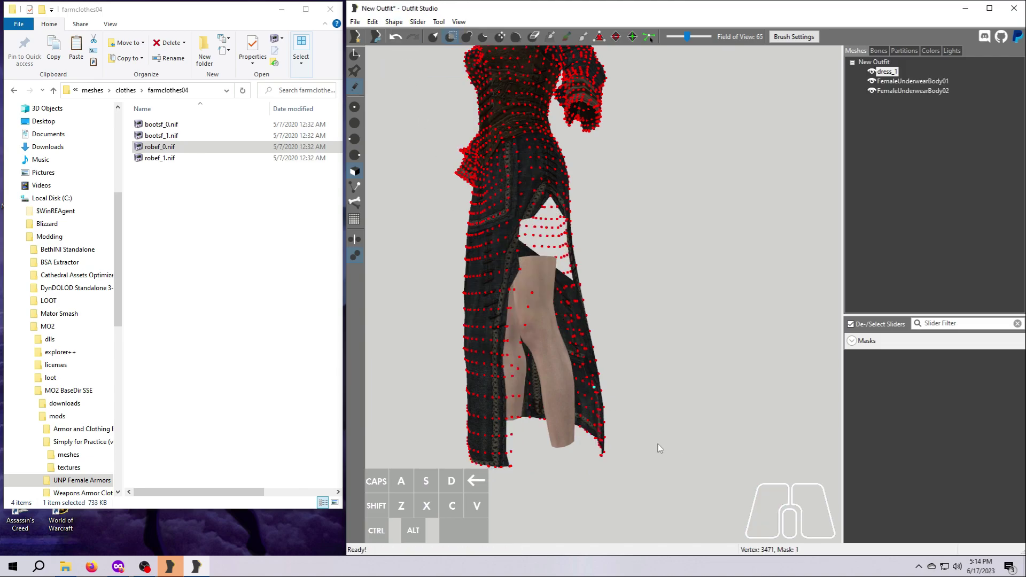
- Clear the mask from the whole dress and turn off vertex display
right_drag(701, 454, 823, 459)
click(441, 23)
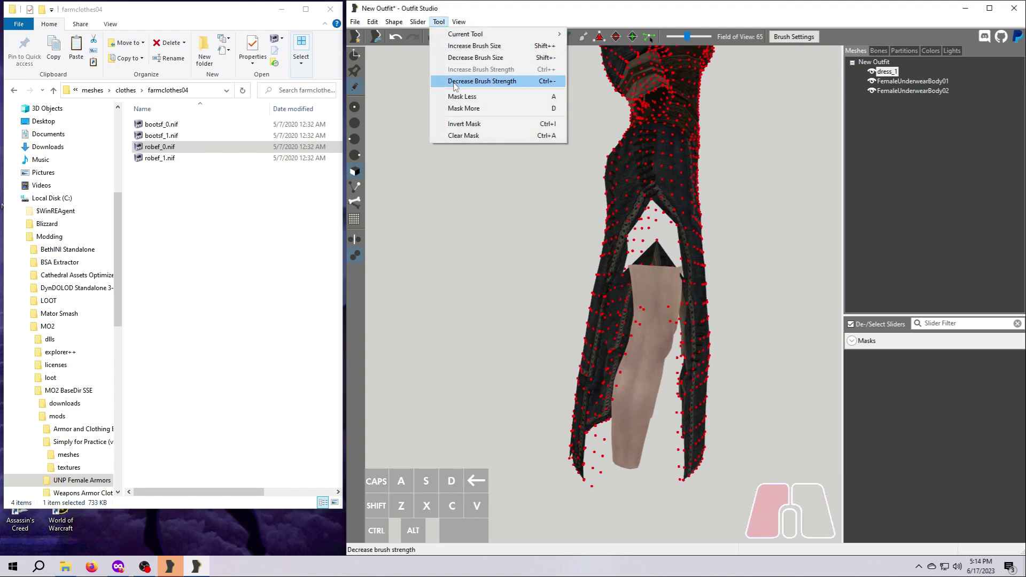
click(513, 123)
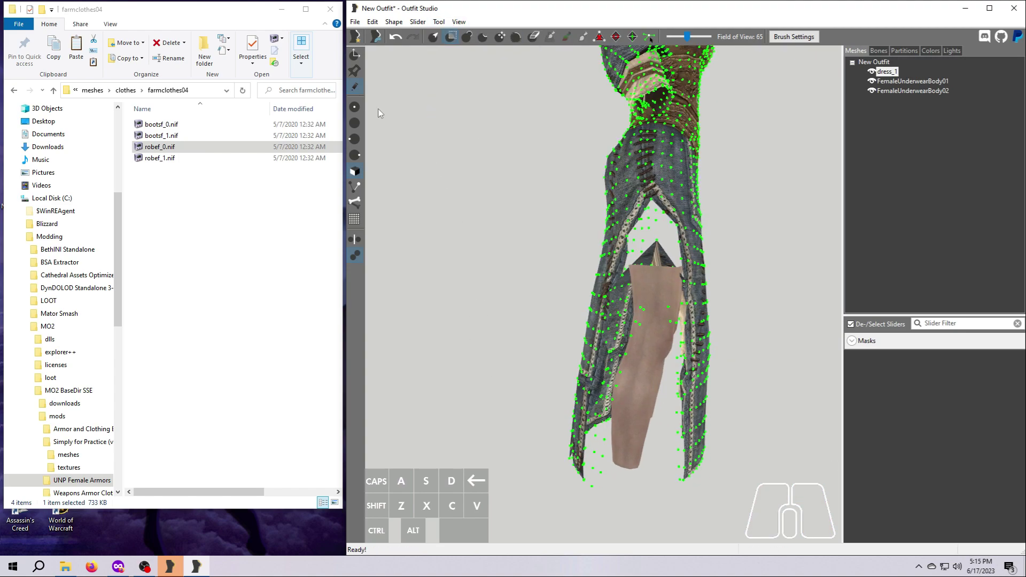
click(355, 87)
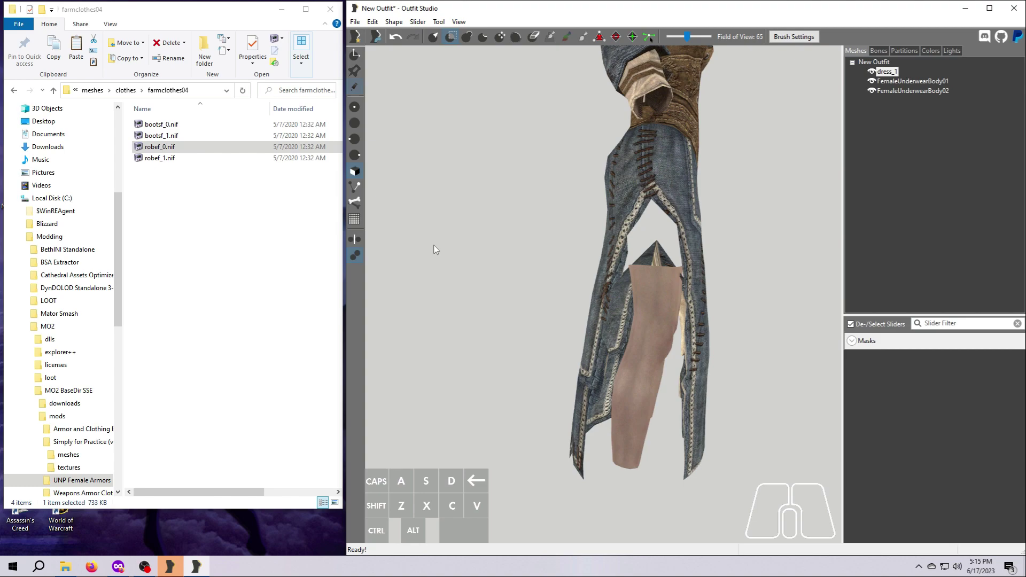